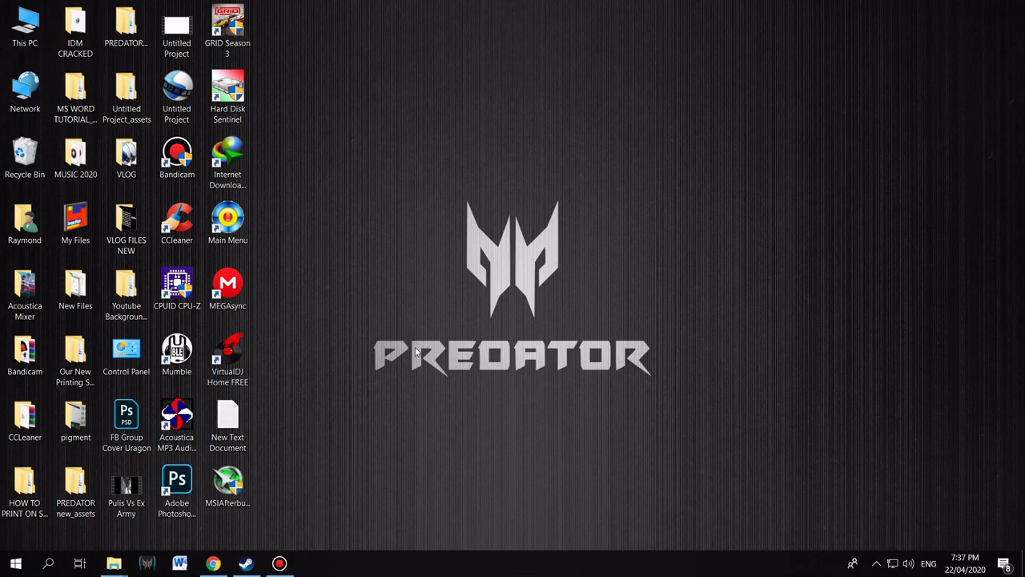
# Step: Switch to Chrome and search Google for "msi afterburner"
pyautogui.click(212, 563)
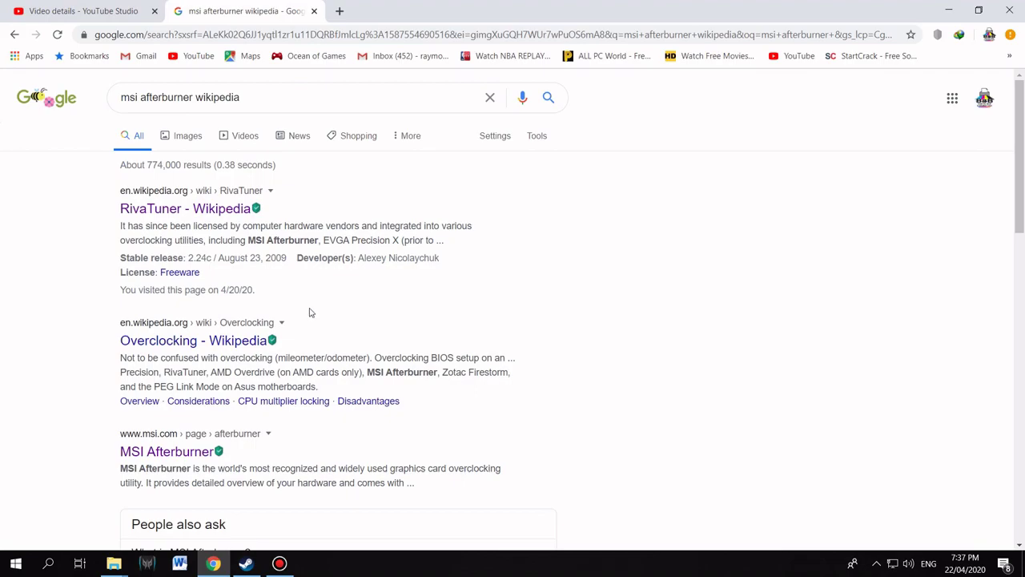
pyautogui.moveTo(262, 96); pyautogui.dragTo(198, 98)
pyautogui.press('BackSpace')
pyautogui.press('Return')
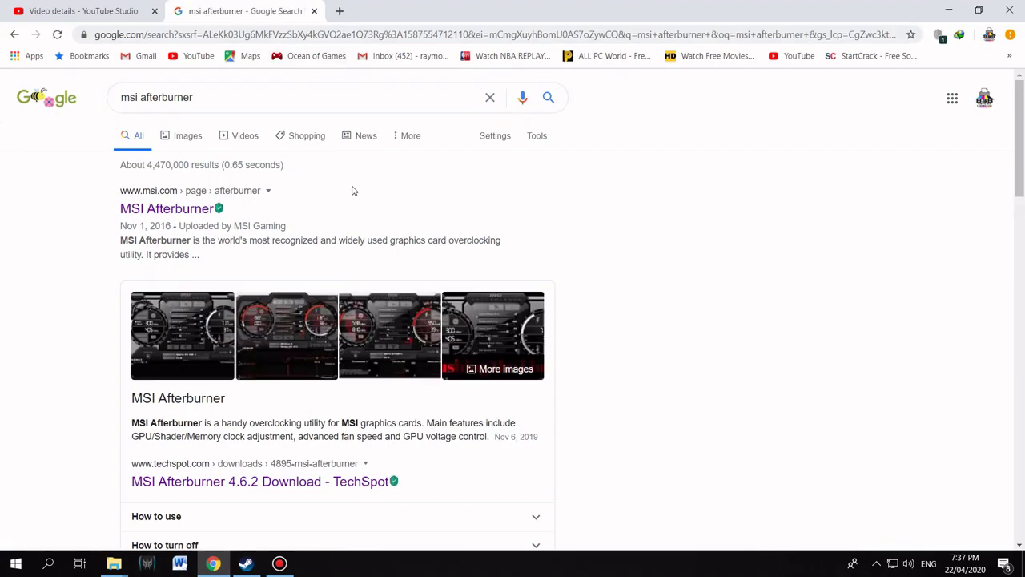
# Step: Open the Guru3D.com search result for the MSI Afterburner 4.6.2 Stable/Final download
pyautogui.scroll(-3, 352, 190)
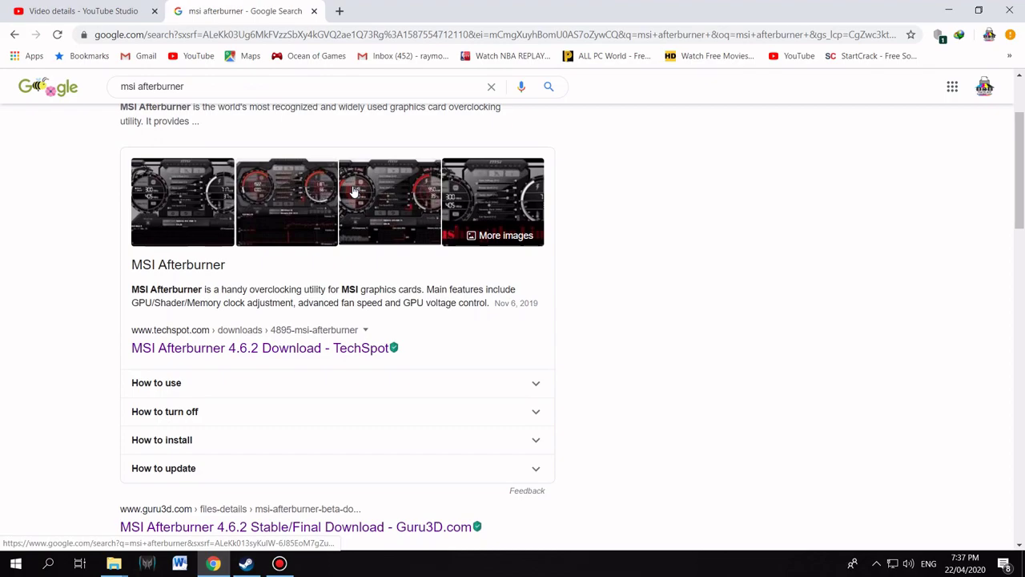
pyautogui.scroll(-2, 353, 194)
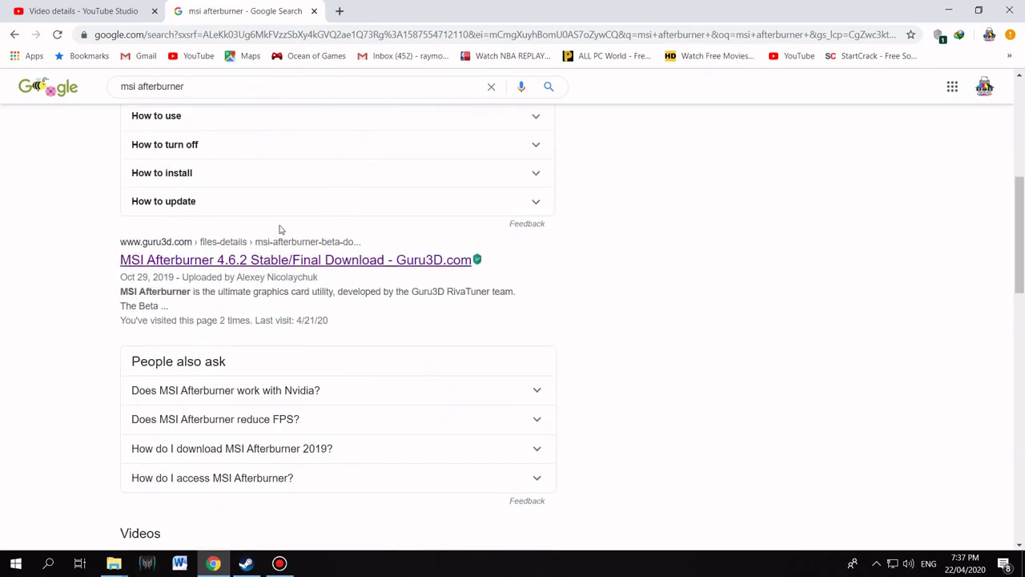
pyautogui.click(271, 266)
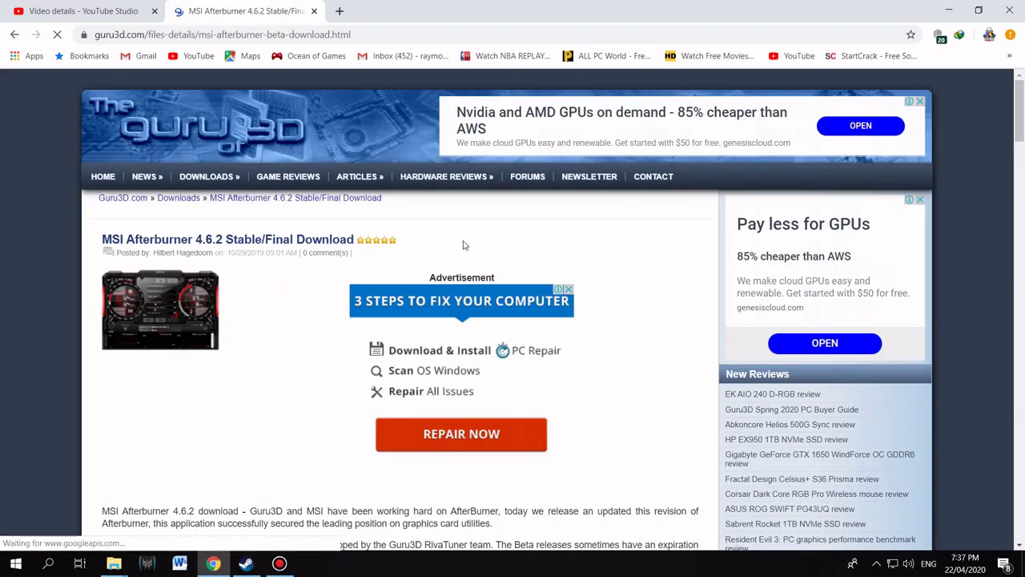
# Step: Start the 4.6.2 Stable/Final download from the page's download locations, resuming the existing file if incomplete
pyautogui.scroll(-10, 463, 248)
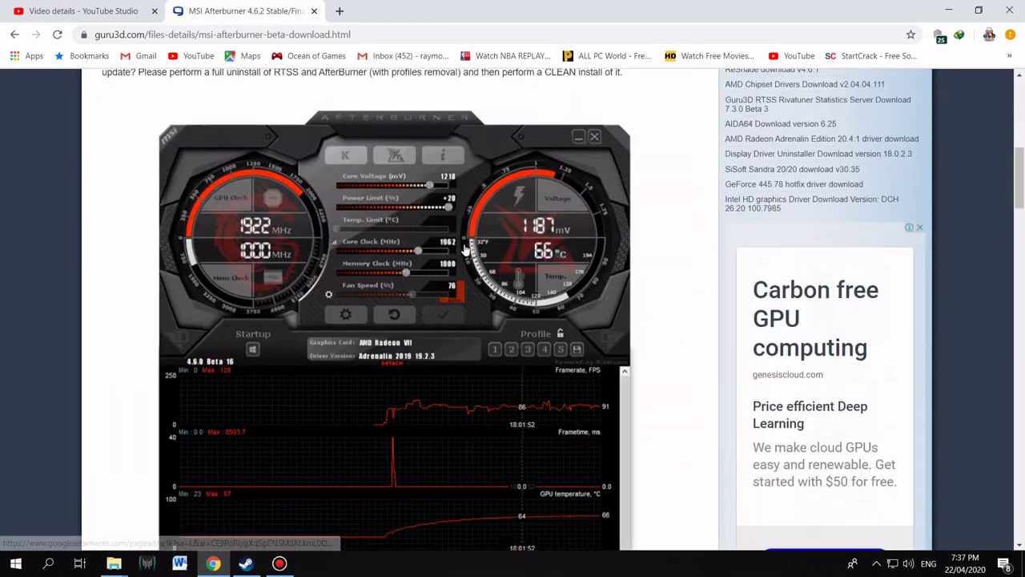
pyautogui.scroll(-12, 463, 249)
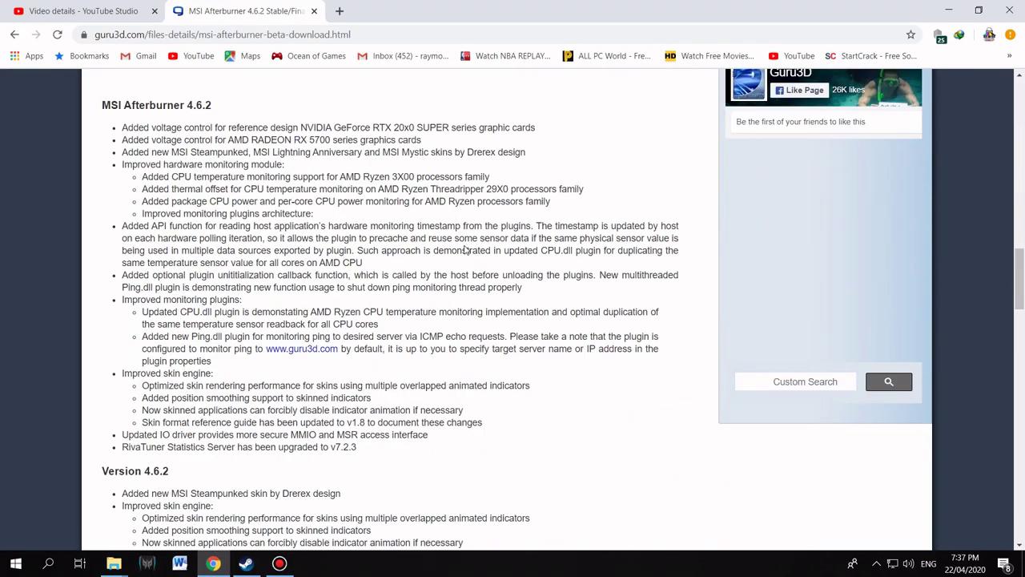
pyautogui.scroll(-8, 464, 245)
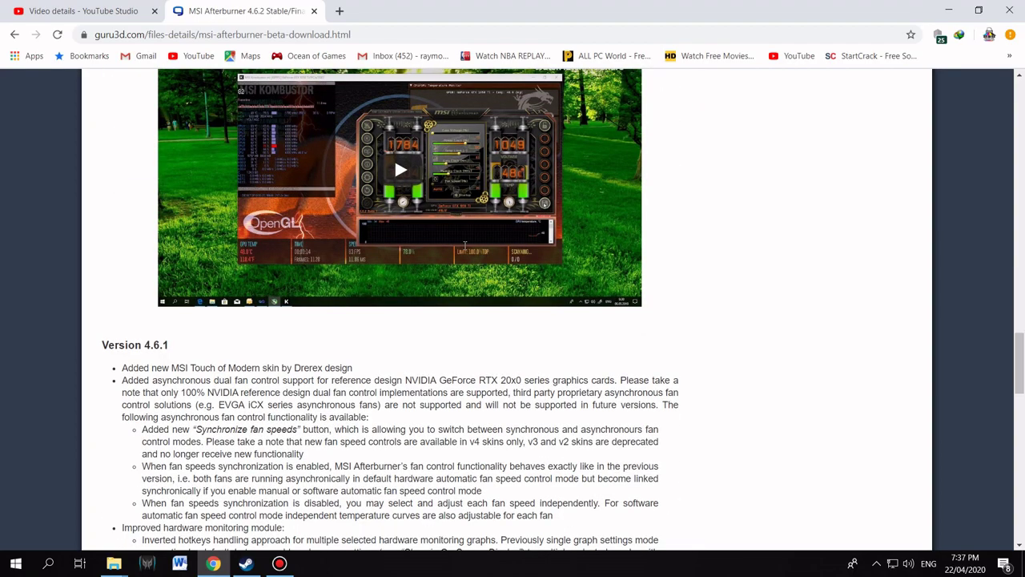
pyautogui.scroll(-15, 464, 244)
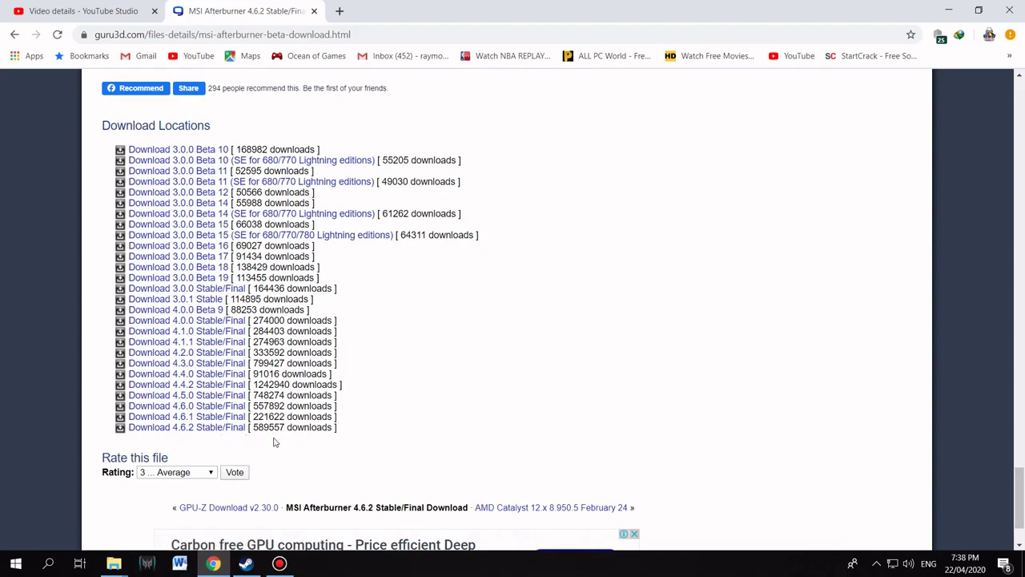
pyautogui.click(228, 430)
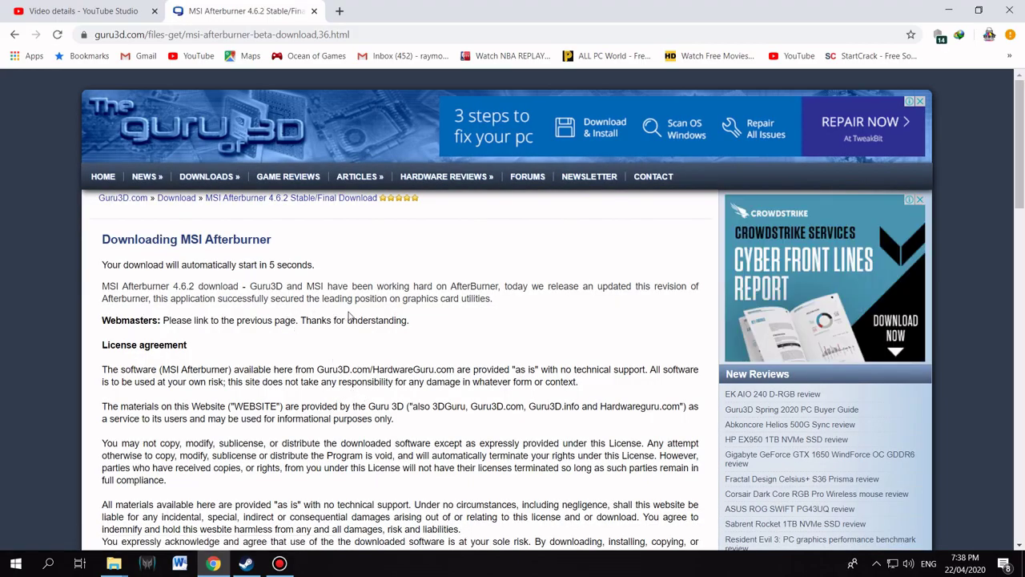
pyautogui.scroll(-3, 427, 343)
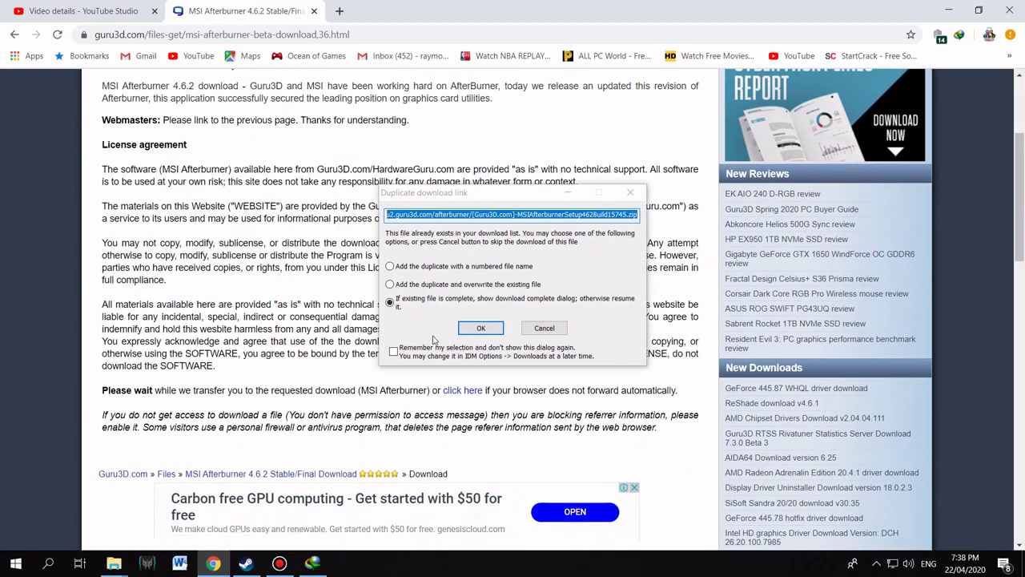
pyautogui.click(480, 326)
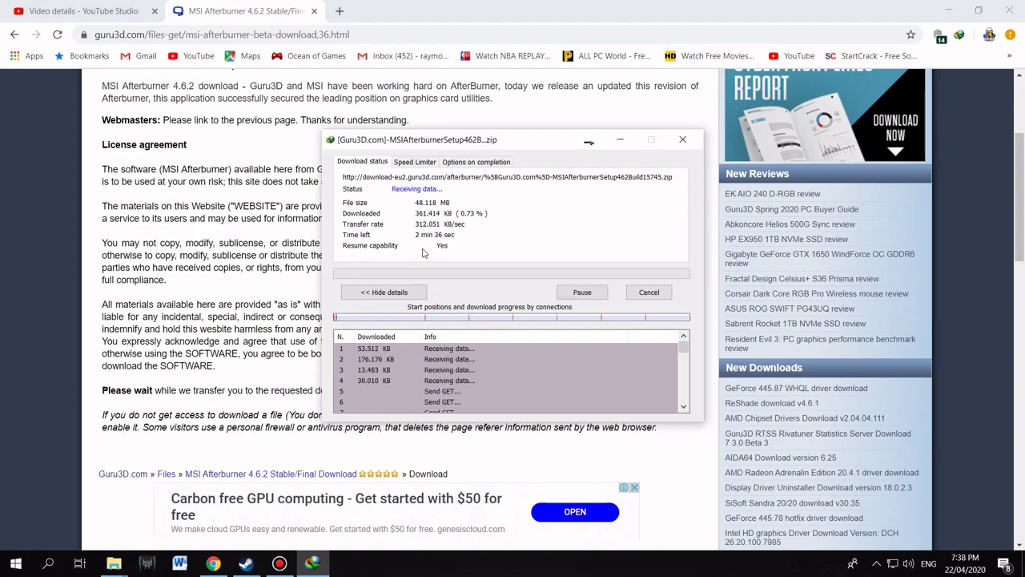
# Step: Pause the MSI Afterburner download, dismiss its progress window and minimise the browser to reach the desktop
pyautogui.click(584, 293)
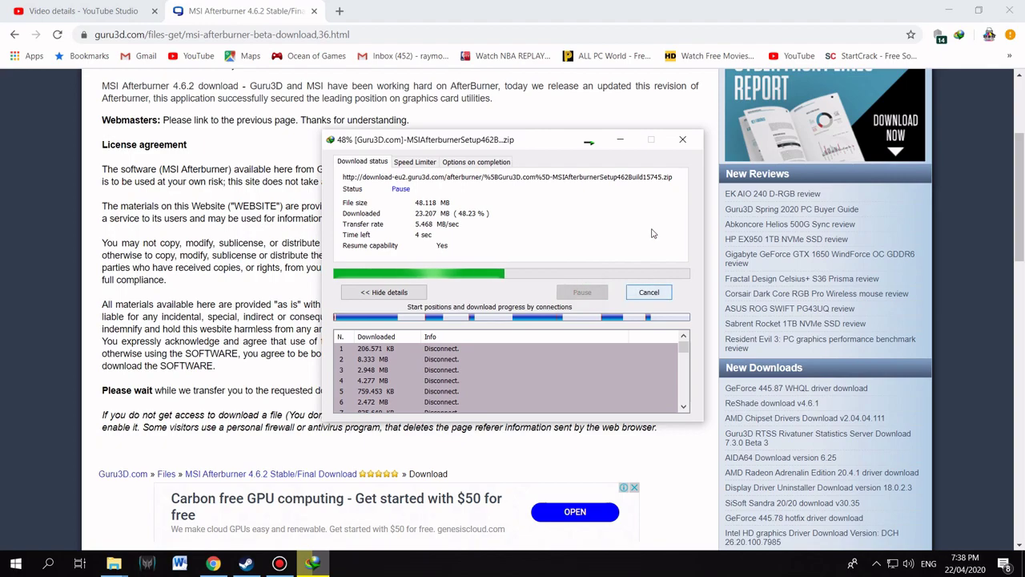
pyautogui.click(594, 141)
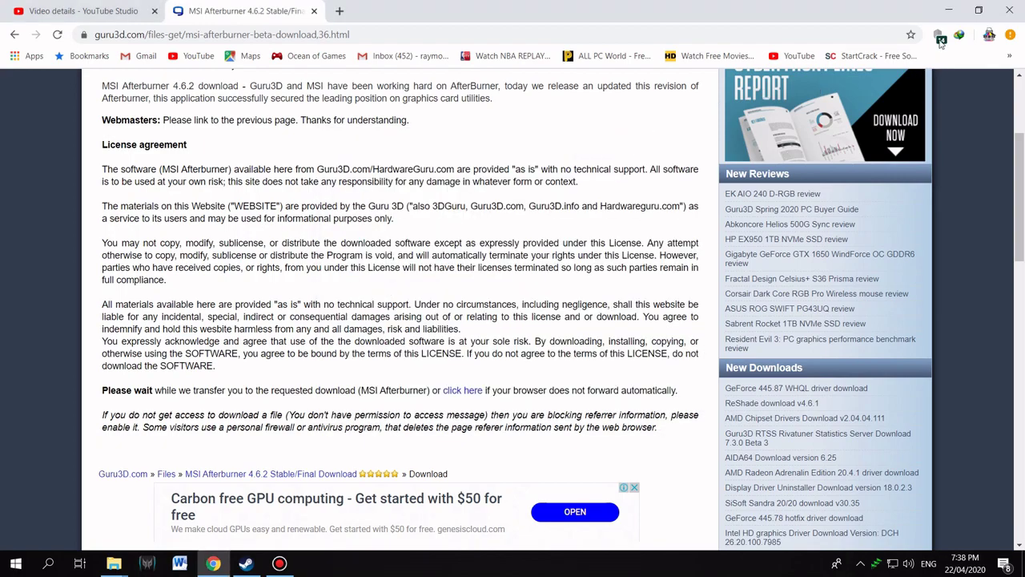
pyautogui.click(948, 10)
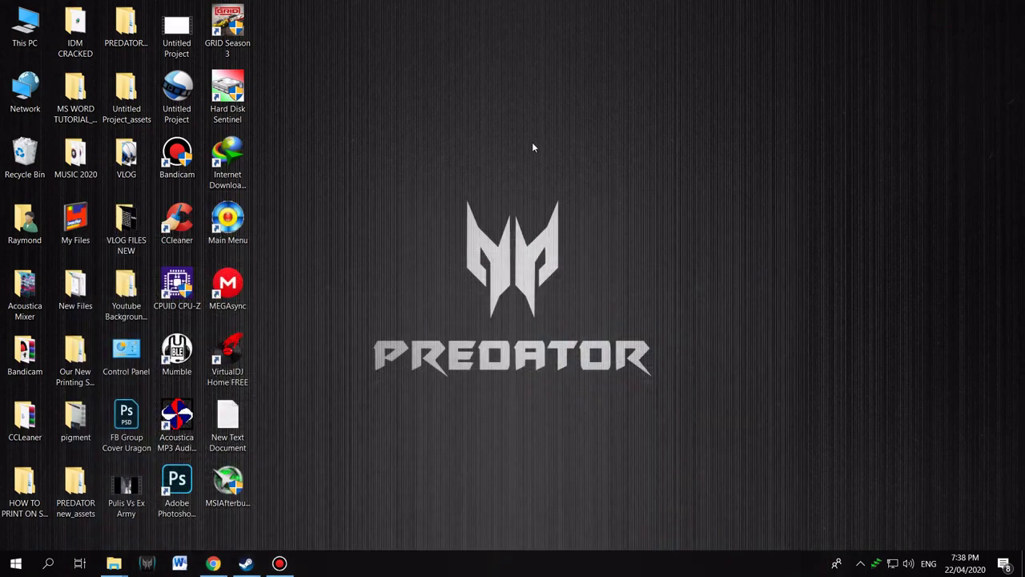
# Step: Launch the MSI Afterburner installer from the desktop with English as its language, dismissing the IObit Uninstaller notification
pyautogui.click(224, 483)
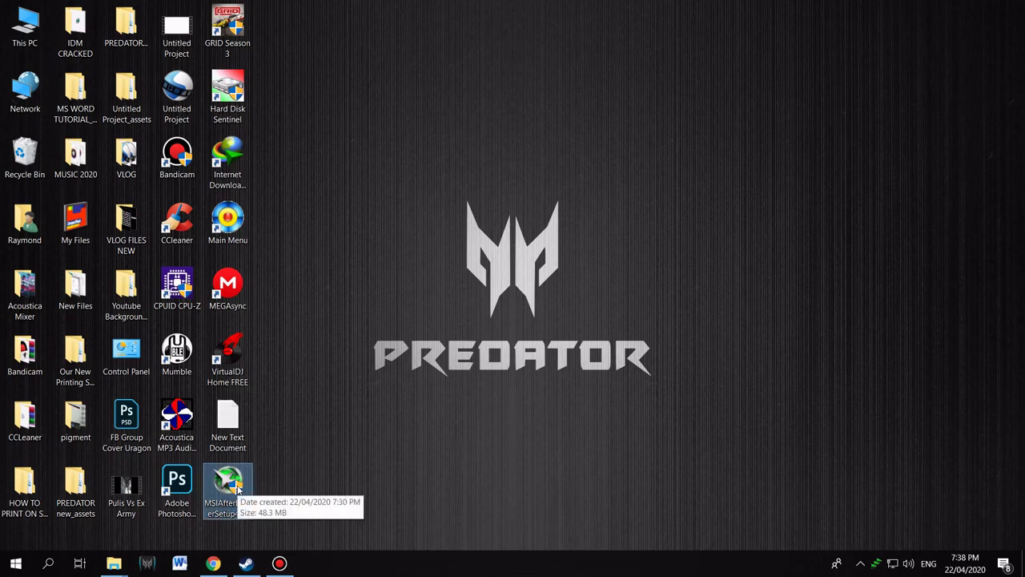
pyautogui.doubleClick(232, 485)
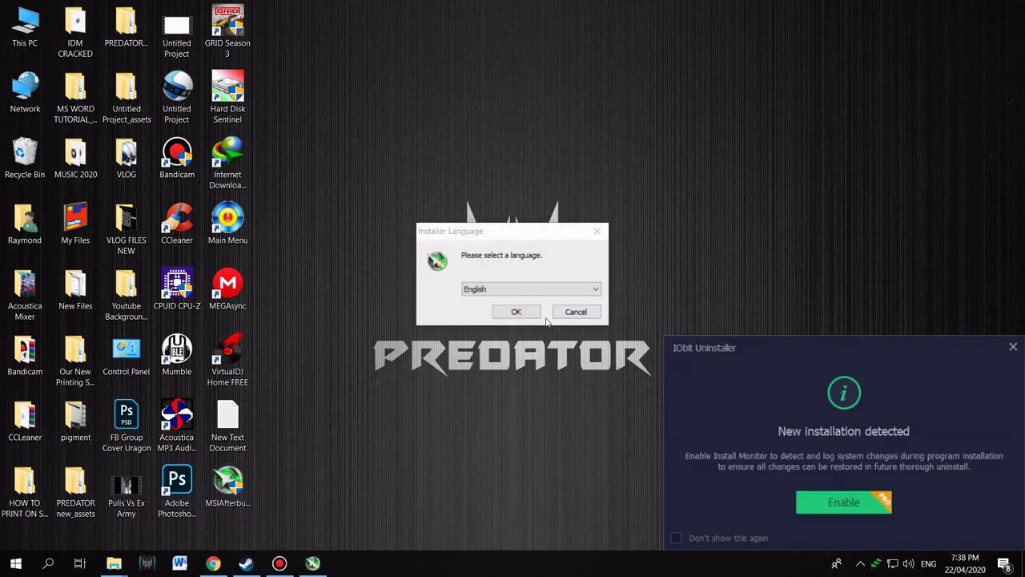
pyautogui.click(1013, 346)
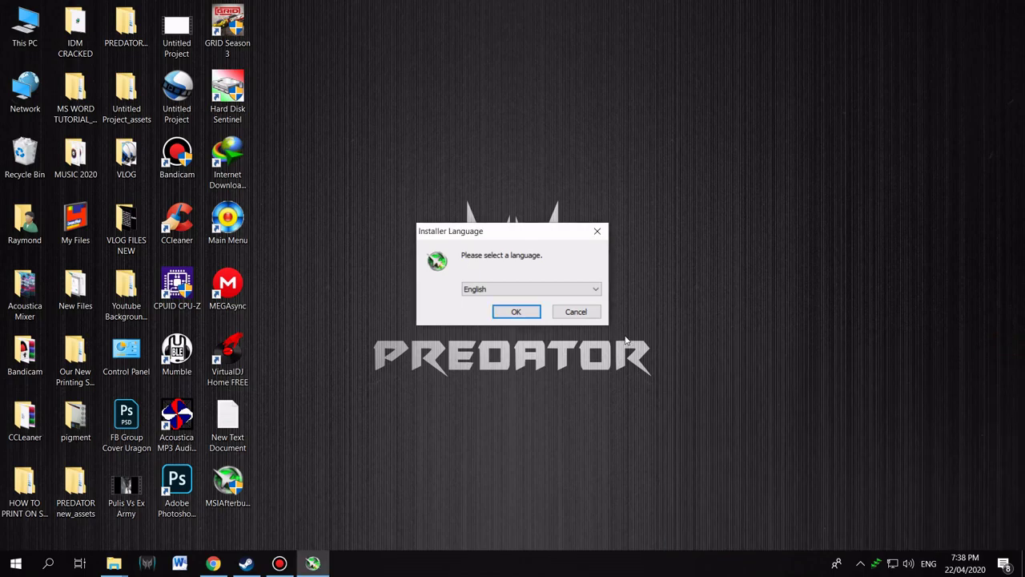
pyautogui.click(517, 312)
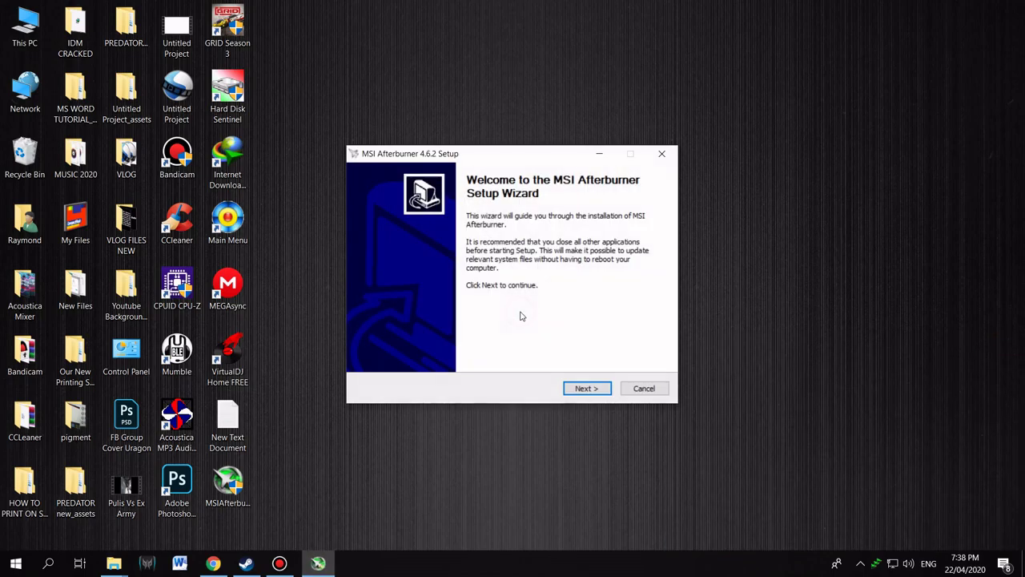
# Step: Accept the license and install MSI Afterburner with RivaTuner Statistics Server, keeping the default destination and Start Menu folders
pyautogui.click(595, 390)
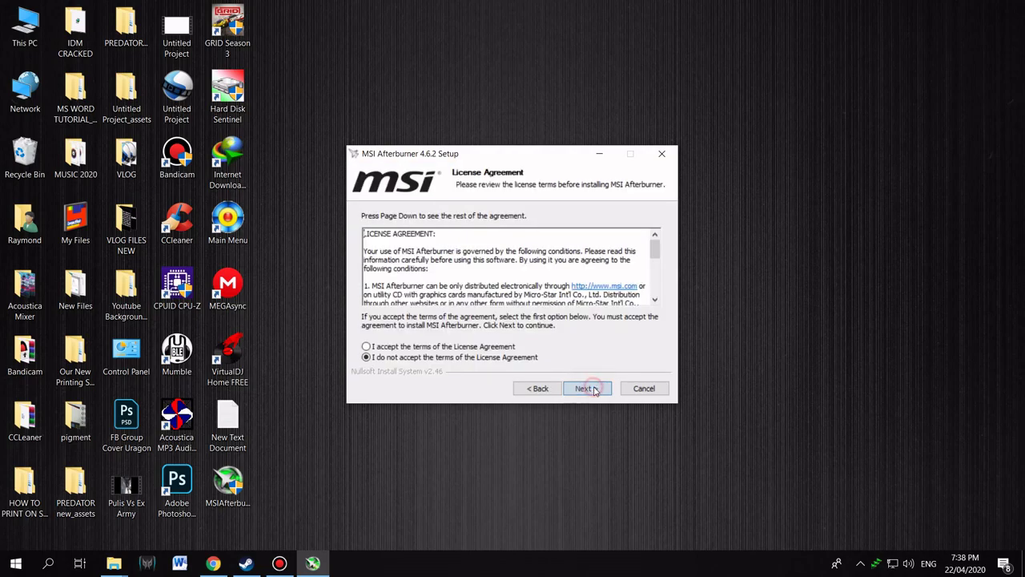
pyautogui.click(429, 346)
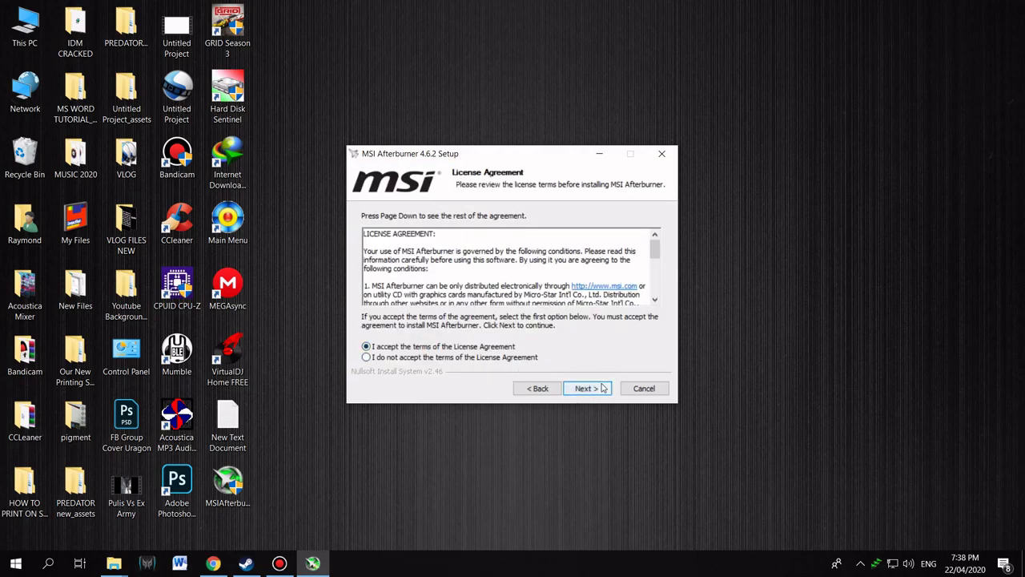
pyautogui.click(580, 388)
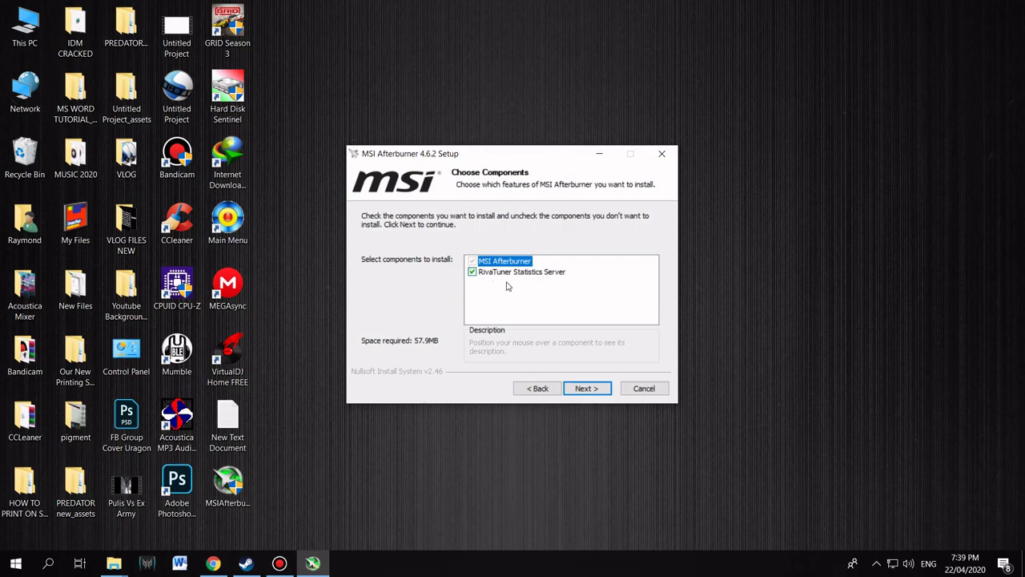
pyautogui.click(585, 388)
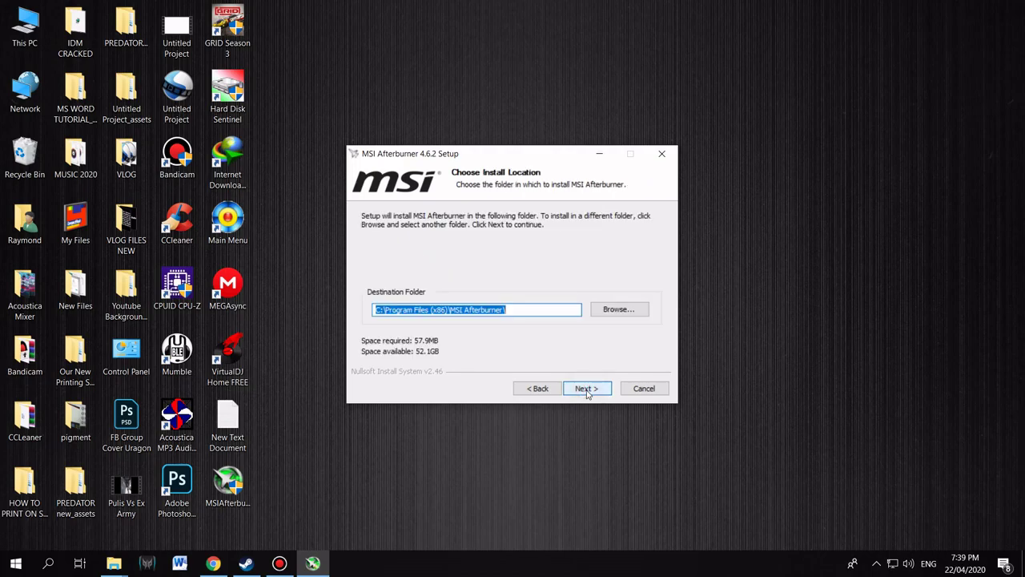
pyautogui.click(587, 389)
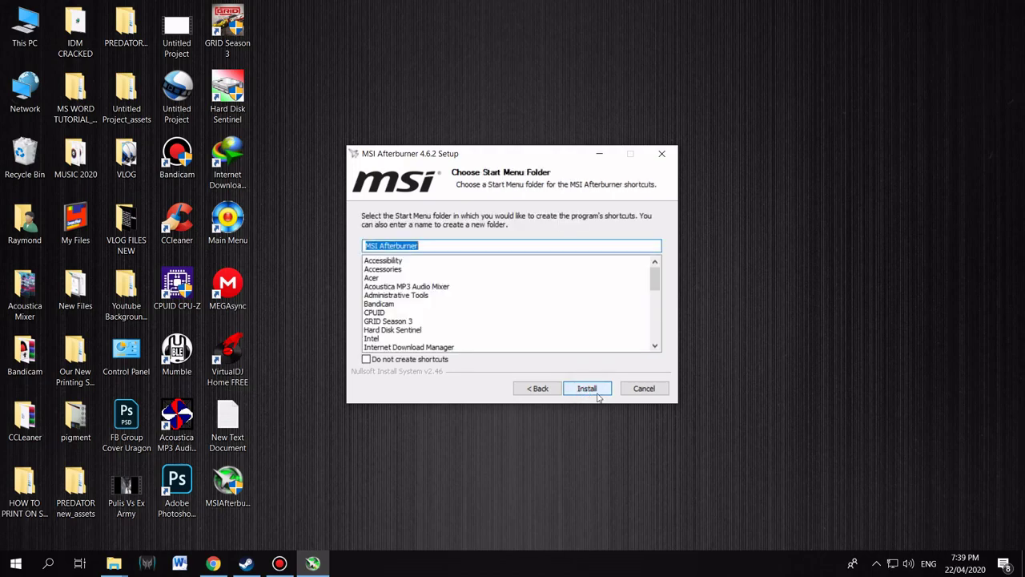
pyautogui.click(595, 393)
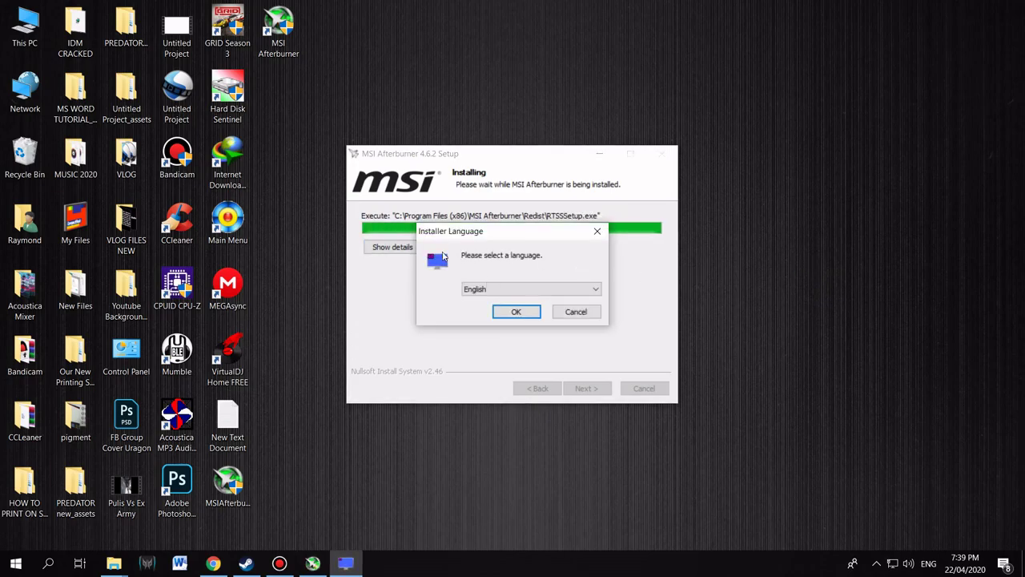
# Step: Install RivaTuner Statistics Server 7.2.3 in English, accepting its license and default folder, and dismiss the IObit Uninstaller bundleware alert
pyautogui.click(520, 312)
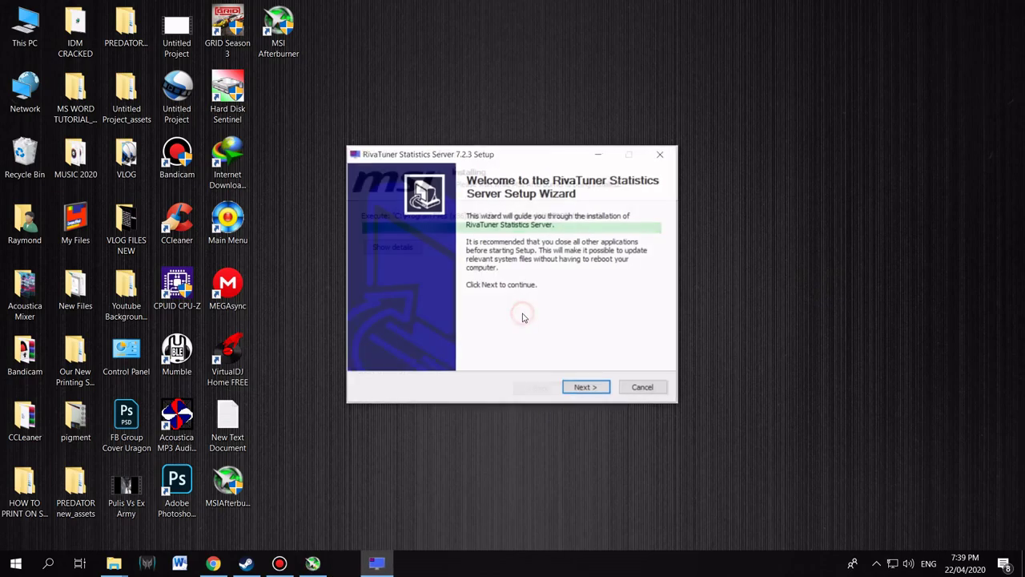
pyautogui.click(599, 391)
pyautogui.click(487, 348)
pyautogui.click(584, 388)
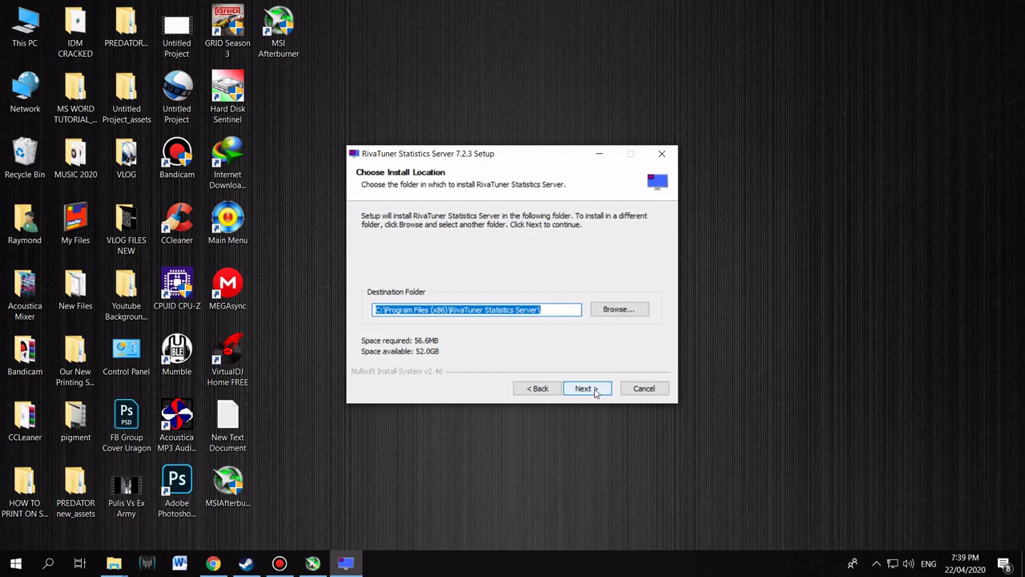
pyautogui.click(595, 392)
pyautogui.click(589, 389)
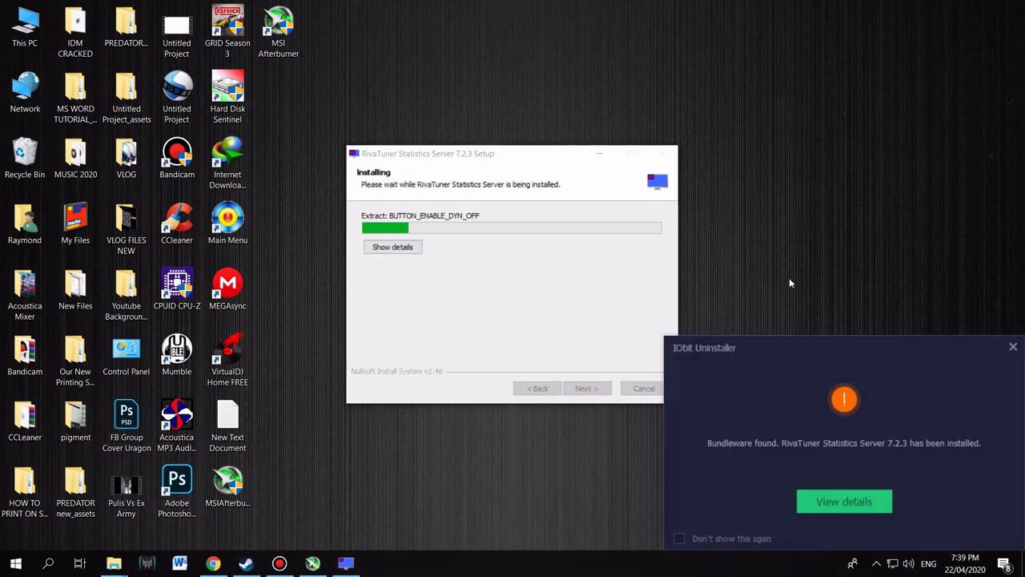
pyautogui.click(1012, 346)
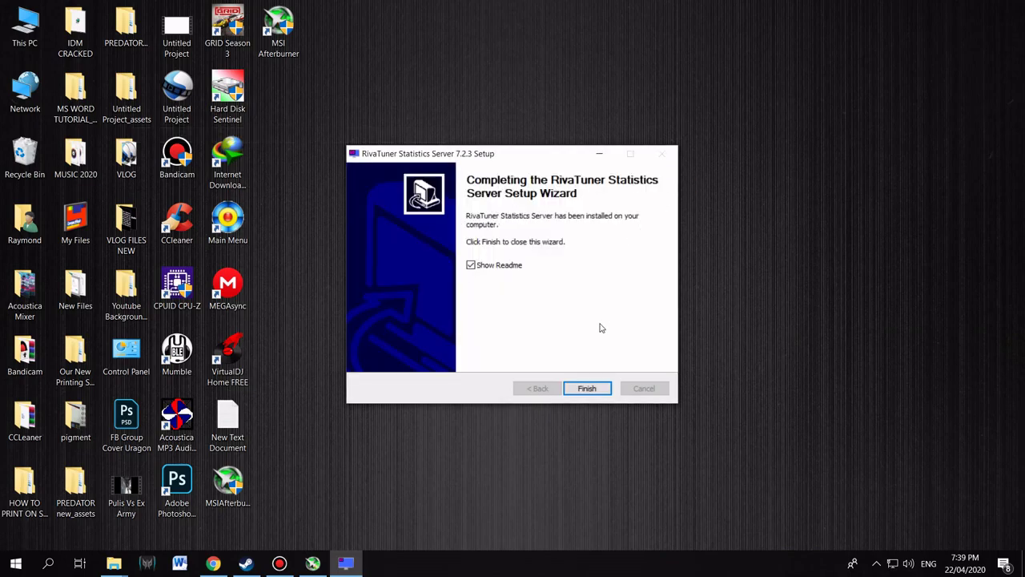
# Step: Finish the RivaTuner setup without showing its Readme, and complete the MSI Afterburner setup so that the program launches
pyautogui.click(490, 266)
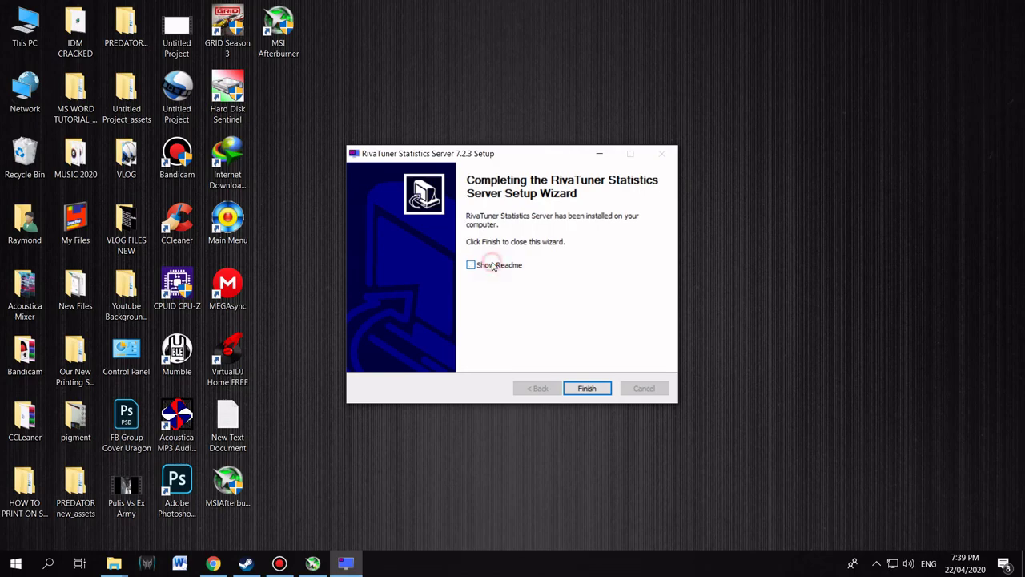
pyautogui.click(590, 390)
pyautogui.click(470, 287)
pyautogui.click(589, 389)
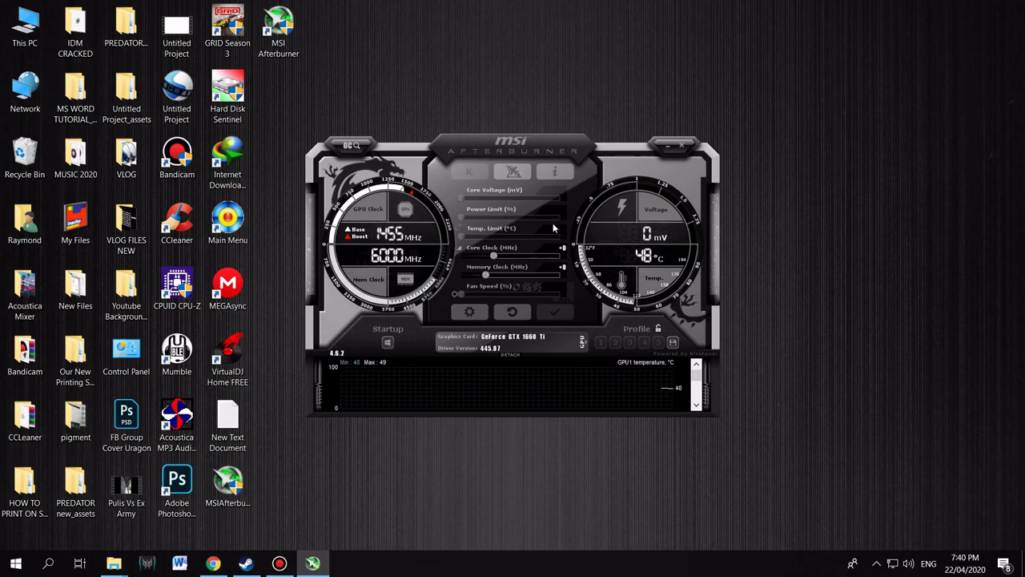
# Step: Open the MSI Afterburner properties and check the master graphics processor selection
pyautogui.click(469, 313)
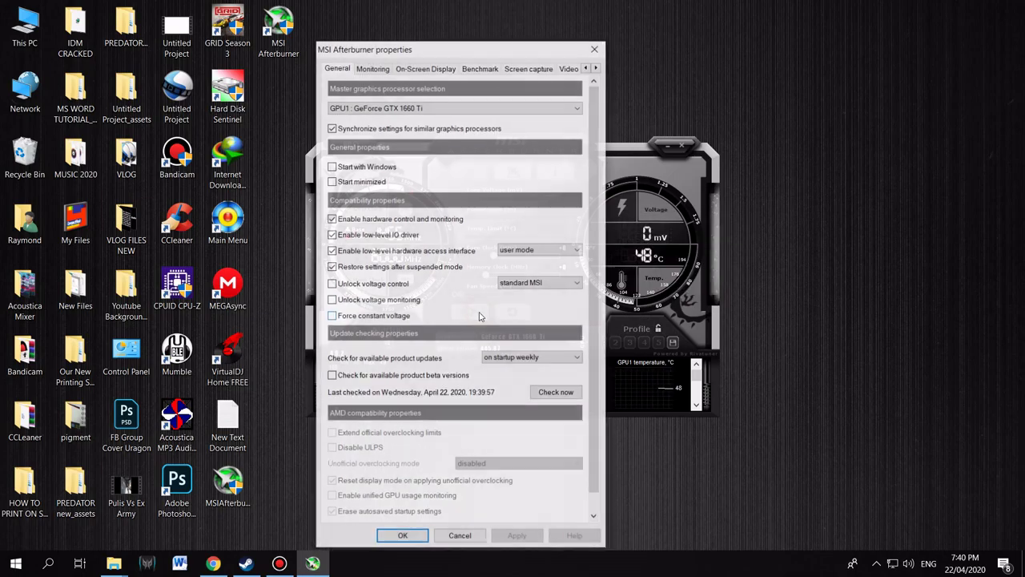
pyautogui.click(462, 108)
pyautogui.click(462, 107)
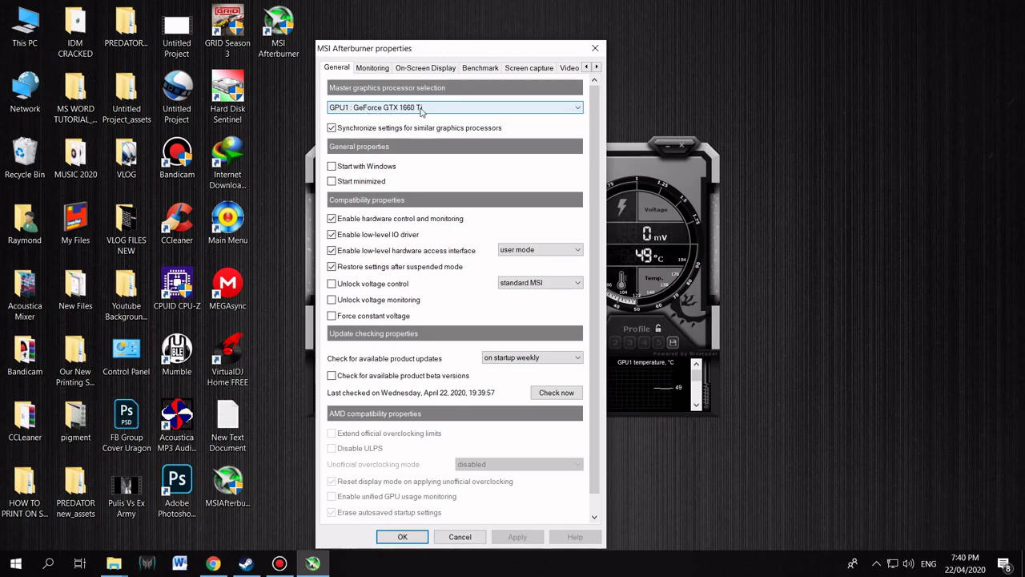
pyautogui.moveTo(402, 115)
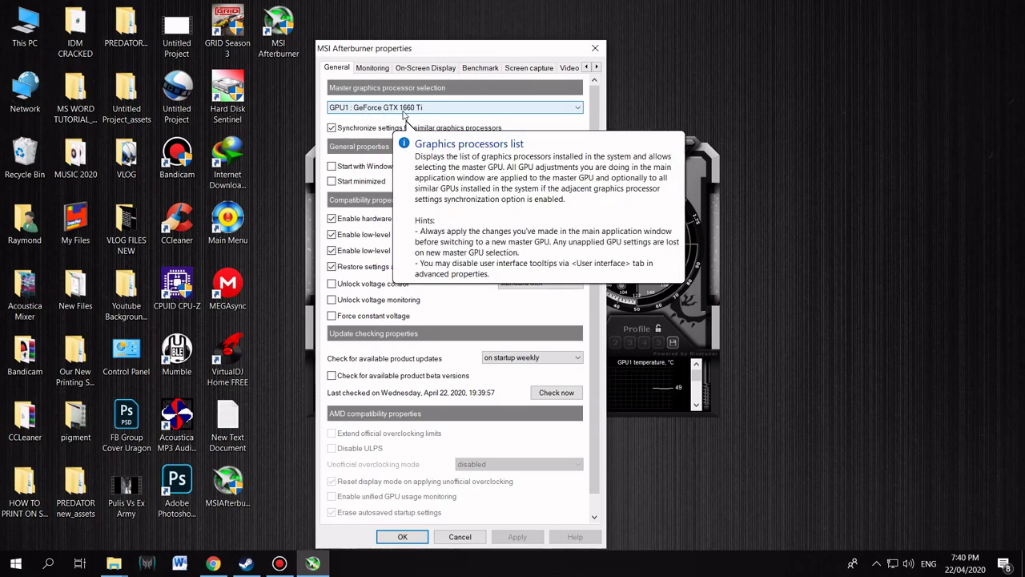
# Step: Set the global hotkey for toggling the On-Screen Display to Shift + F3
pyautogui.click(444, 70)
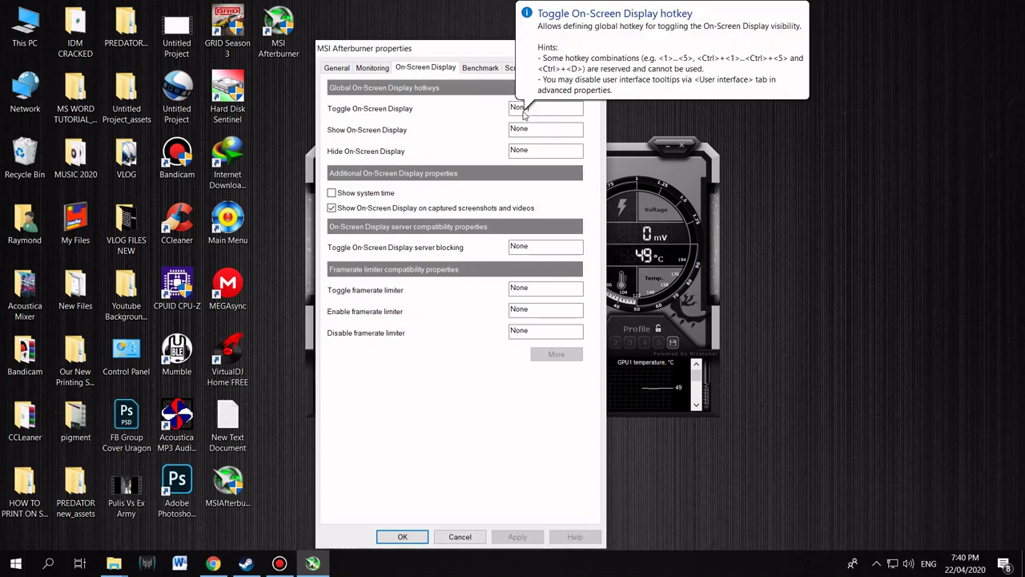
pyautogui.press('shift')
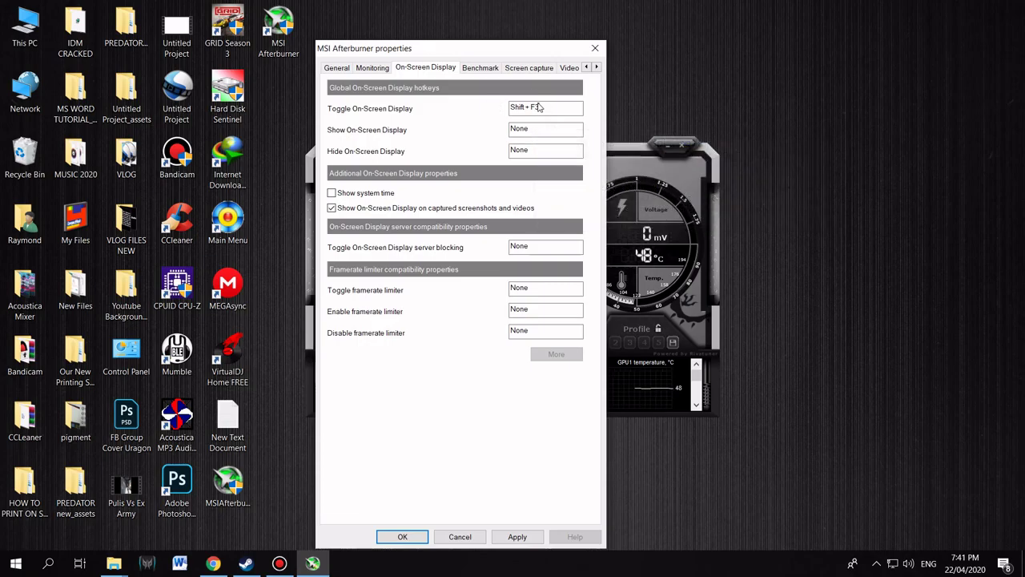
# Step: Enable Show in On-Screen Display for the GPU1 temperature and overall CPU temperature monitoring graphs
pyautogui.click(379, 70)
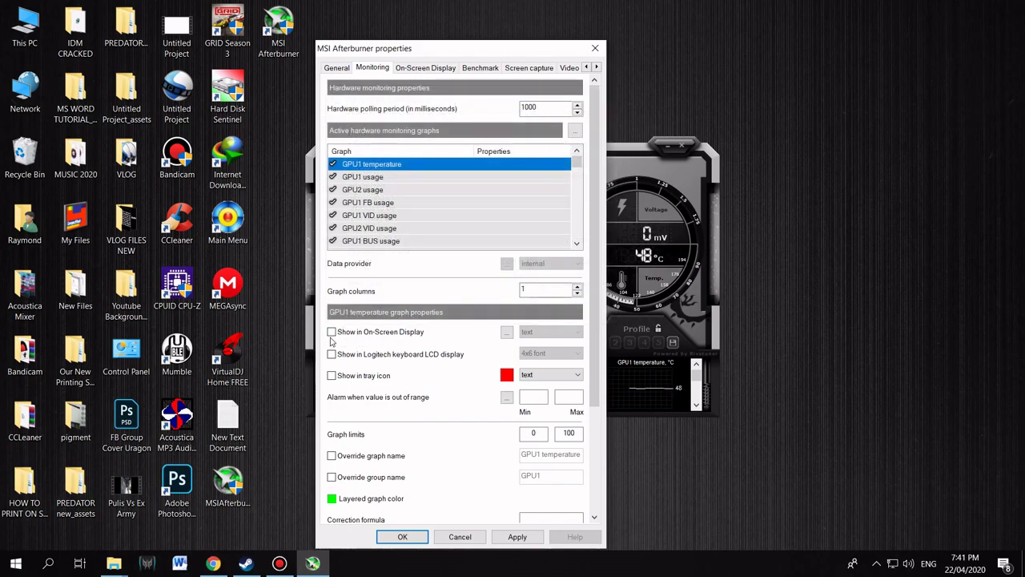
pyautogui.click(331, 333)
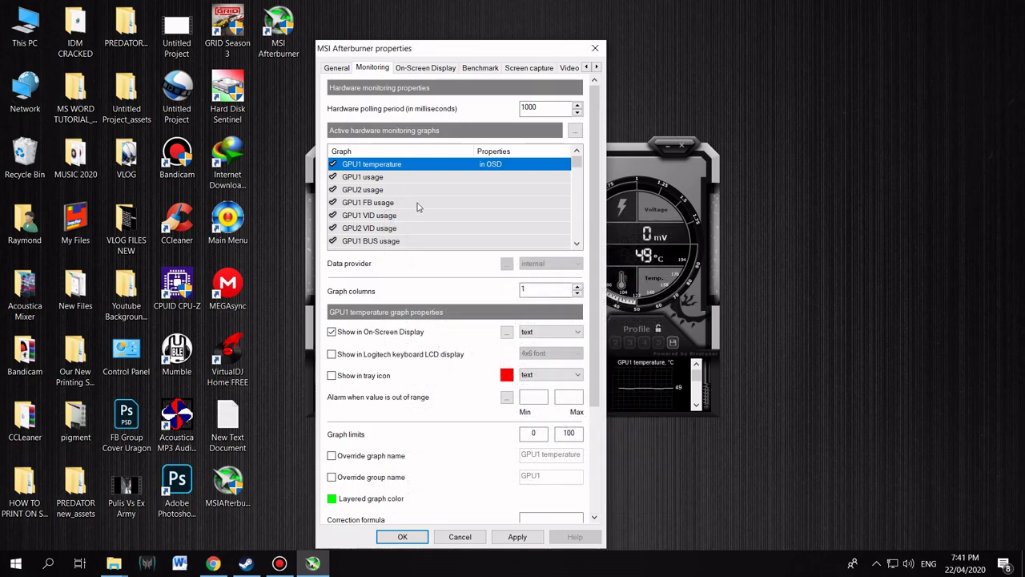
pyautogui.moveTo(417, 208)
pyautogui.scroll(-1, 398, 224)
pyautogui.scroll(-2, 400, 226)
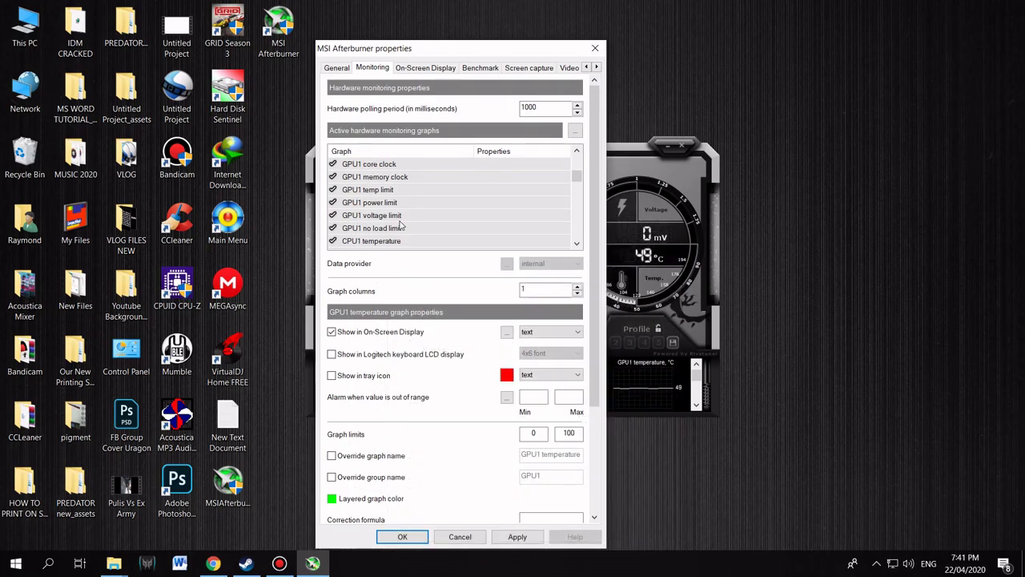
pyautogui.scroll(-2, 384, 240)
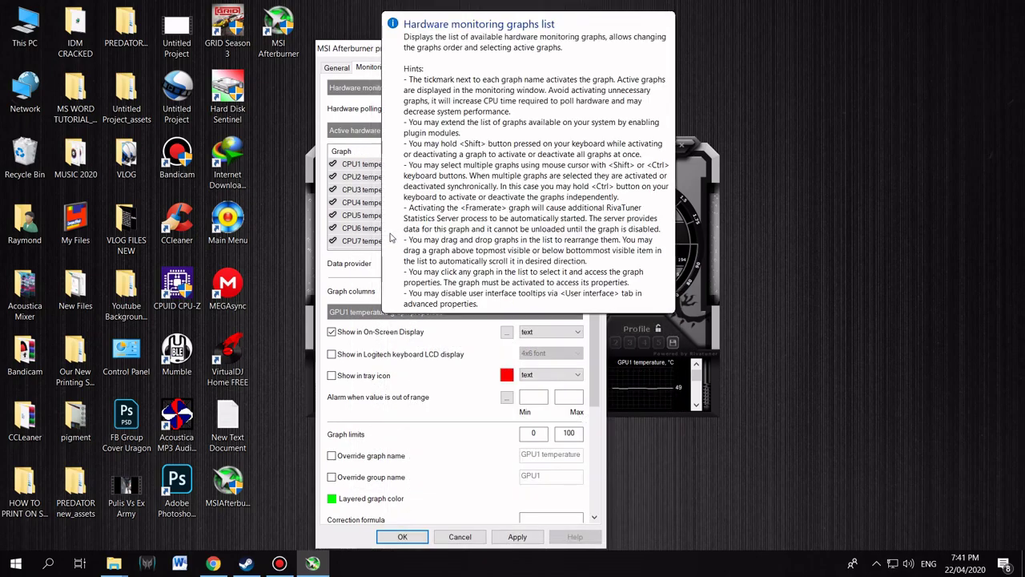
pyautogui.scroll(-2, 385, 220)
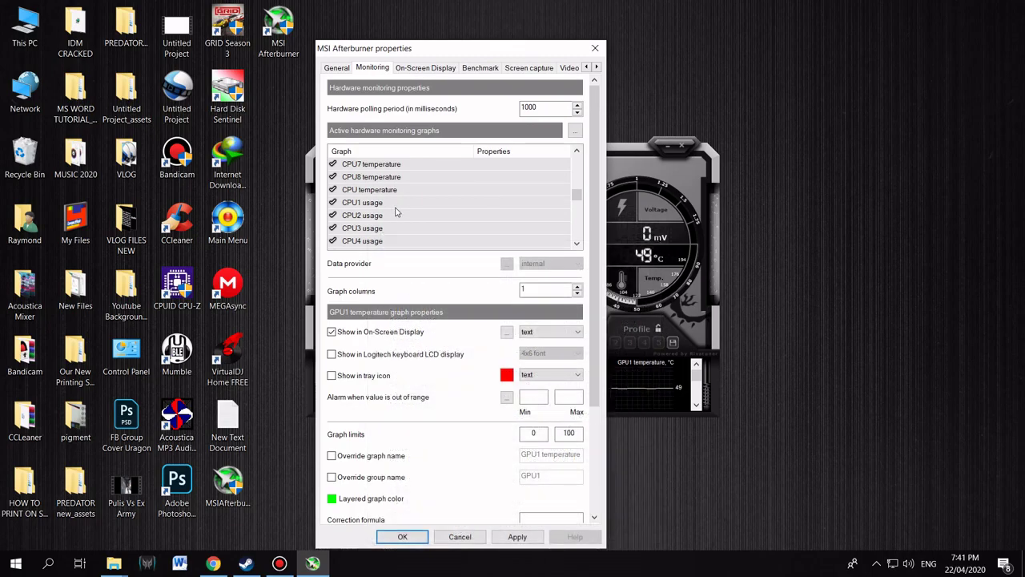
pyautogui.scroll(-1, 395, 211)
pyautogui.scroll(1, 393, 212)
pyautogui.click(386, 190)
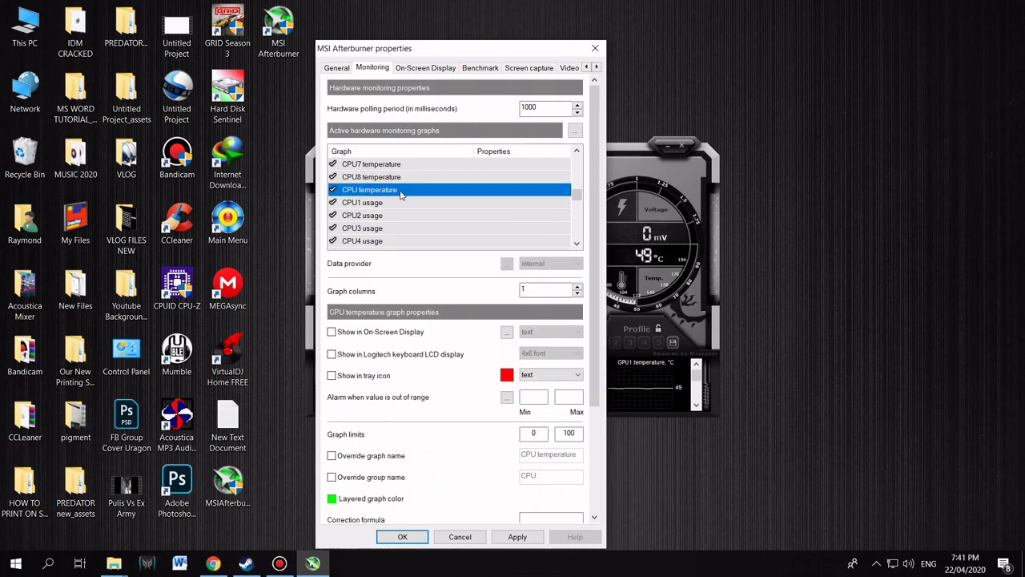
pyautogui.click(331, 332)
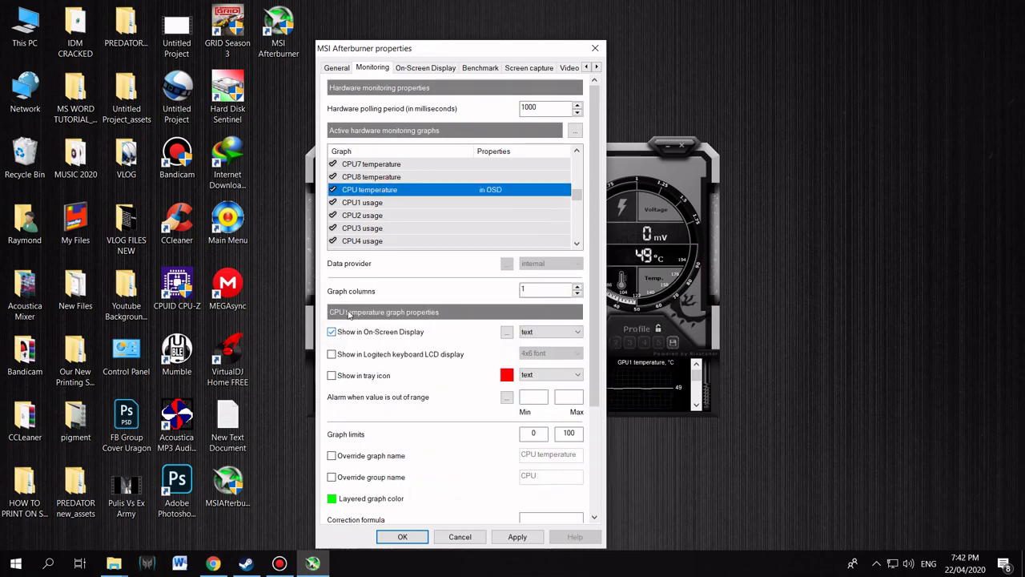
# Step: Enable Show in On-Screen Display for the overall CPU usage graph
pyautogui.scroll(-2, 429, 228)
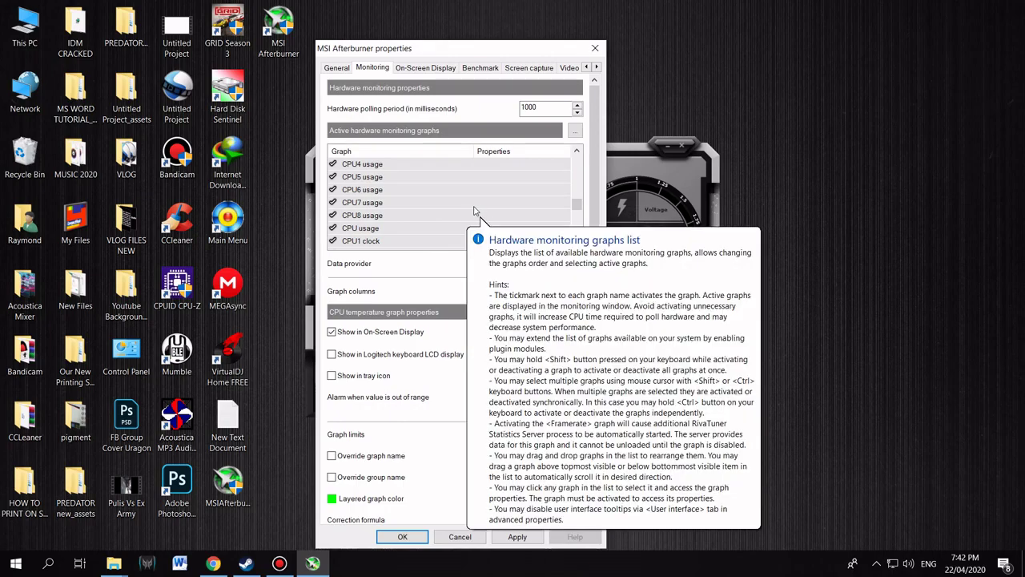
pyautogui.scroll(-1, 457, 212)
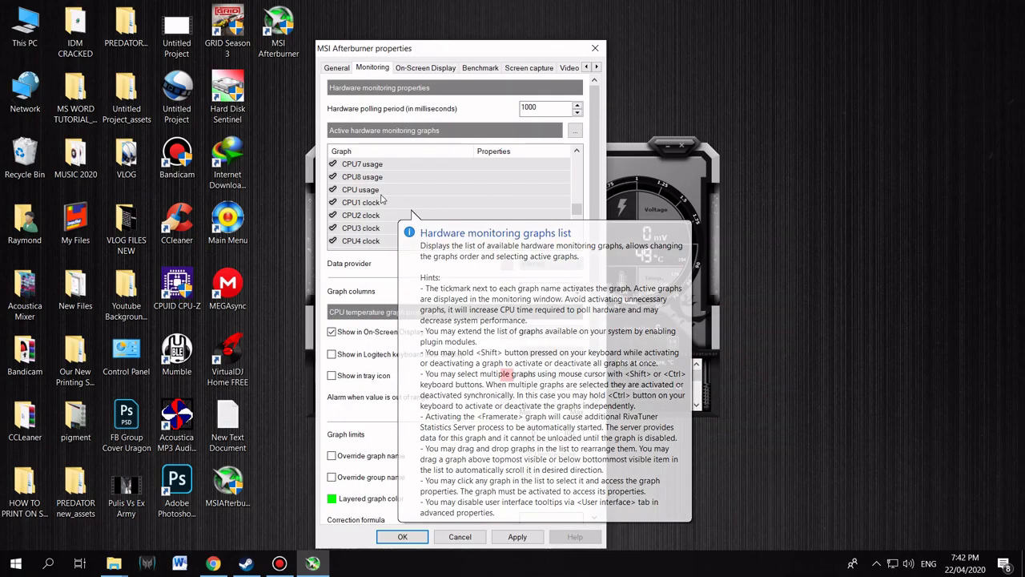
pyautogui.click(391, 193)
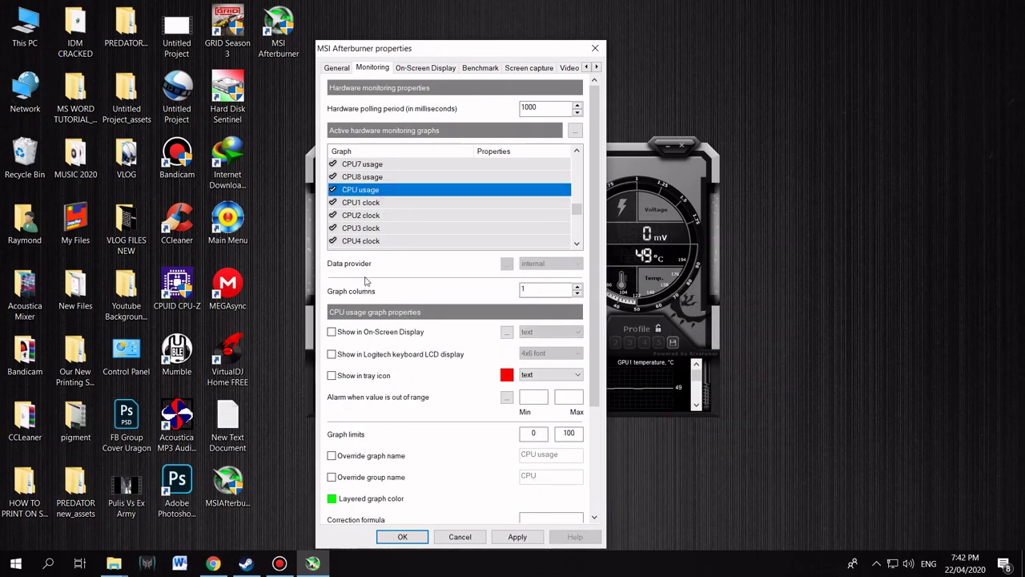
pyautogui.click(331, 332)
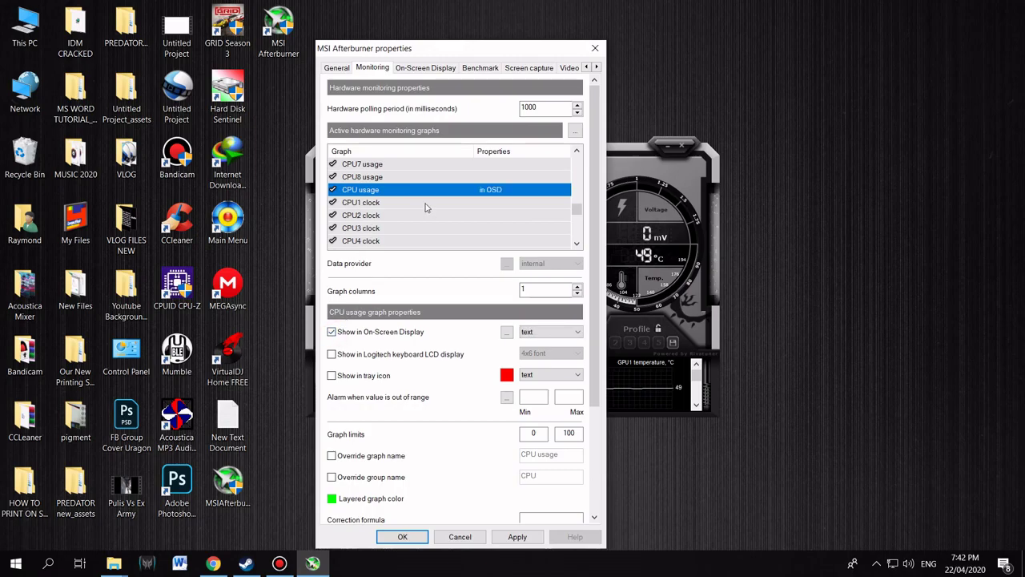
# Step: Activate the Framerate graph and enable Show in On-Screen Display for it
pyautogui.scroll(-1, 446, 210)
pyautogui.scroll(-1, 445, 211)
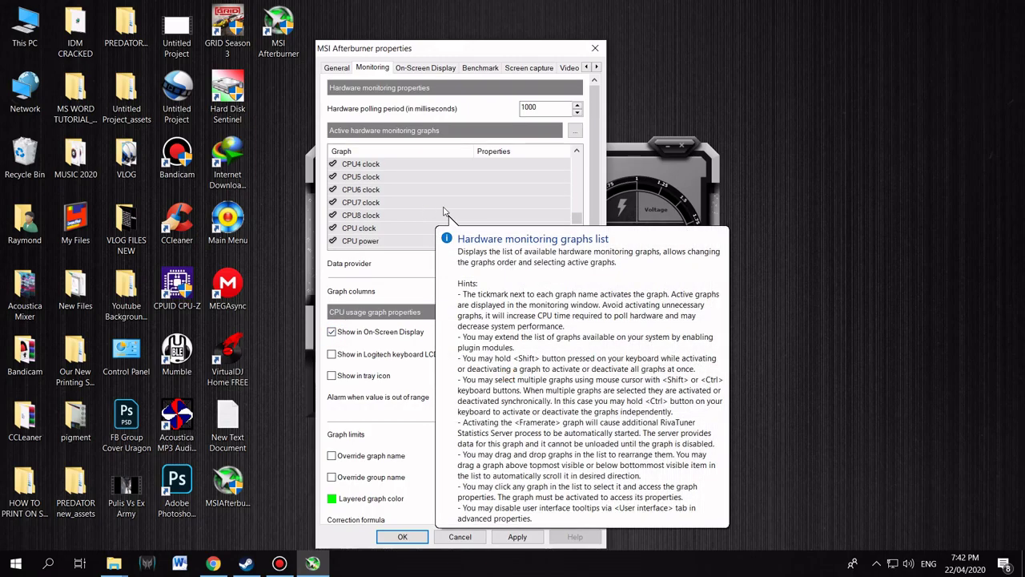
pyautogui.scroll(-2, 432, 213)
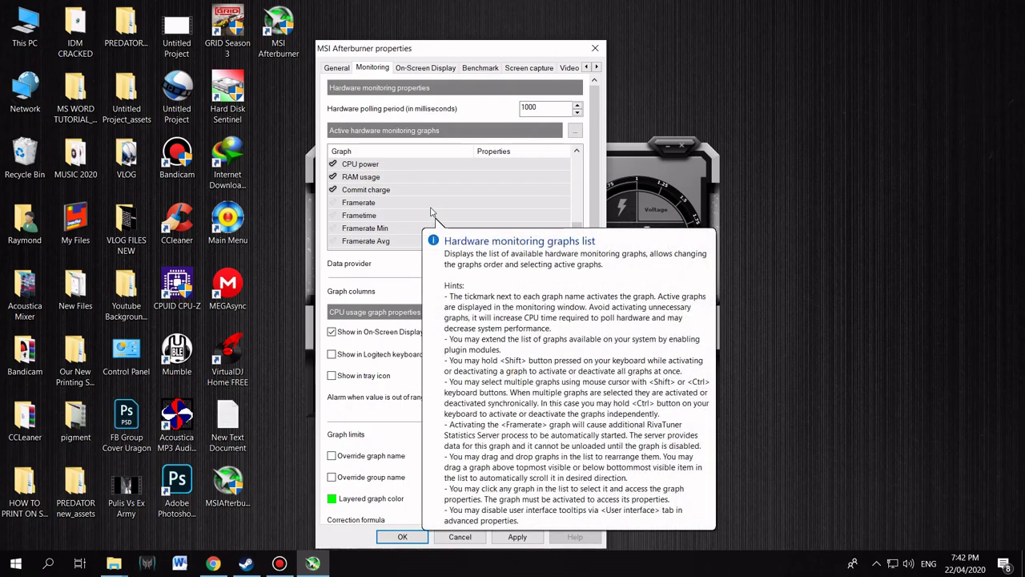
pyautogui.click(360, 205)
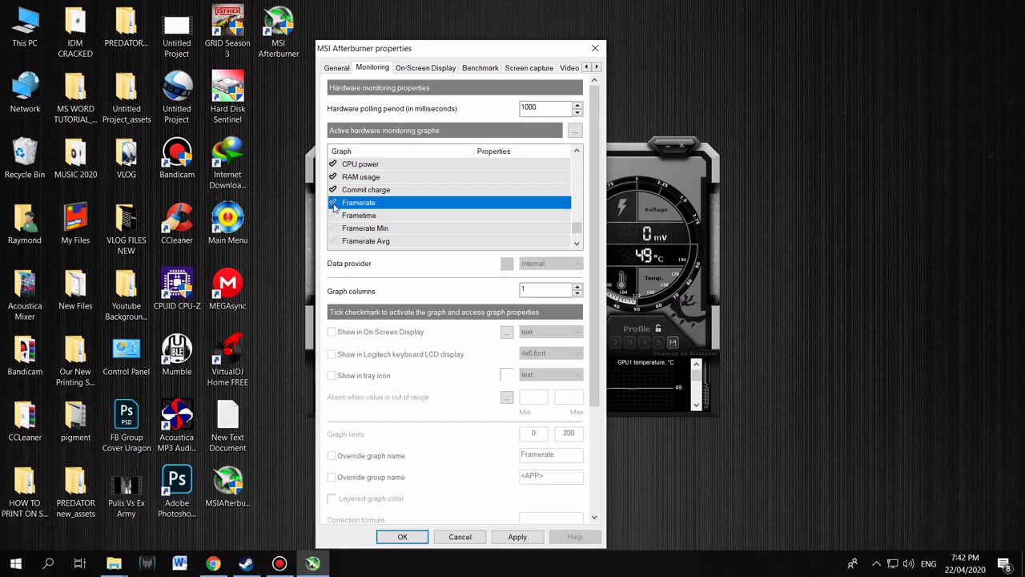
pyautogui.click(333, 204)
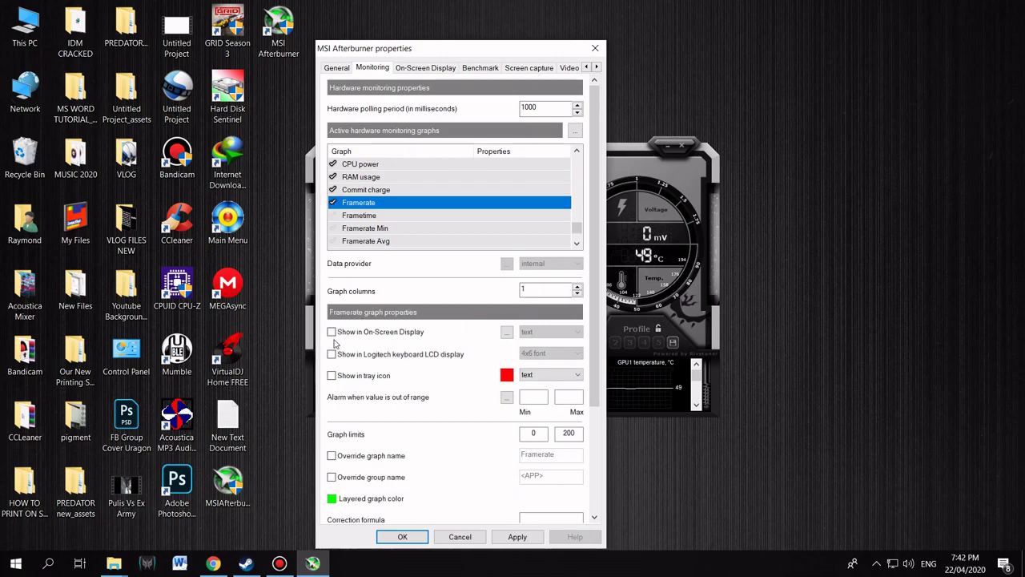
pyautogui.click(332, 331)
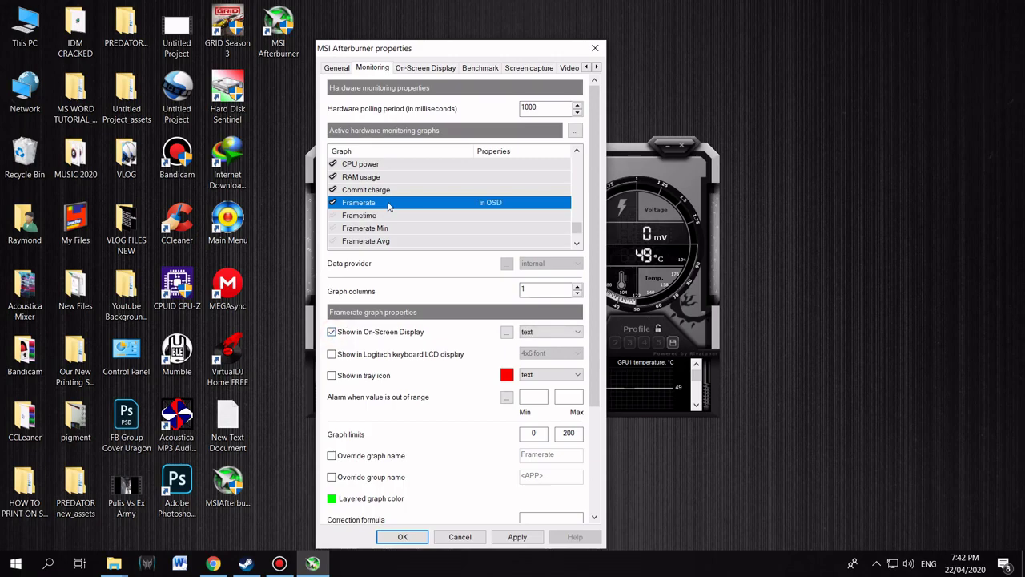
# Step: Enable Show in On-Screen Display for the RAM usage graph
pyautogui.moveTo(427, 208)
pyautogui.scroll(-1, 426, 208)
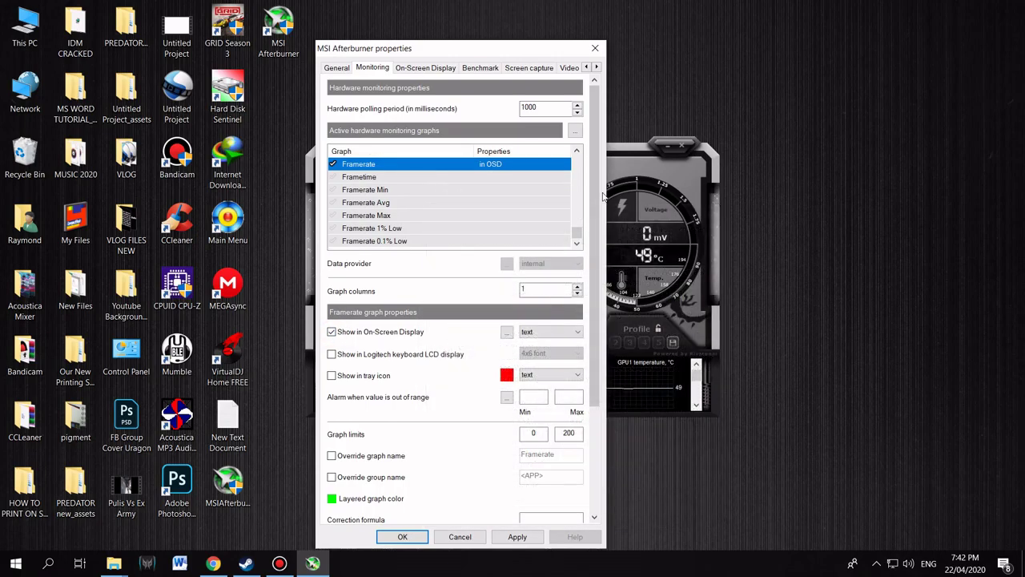
pyautogui.click(578, 152)
pyautogui.click(577, 152)
pyautogui.click(578, 152)
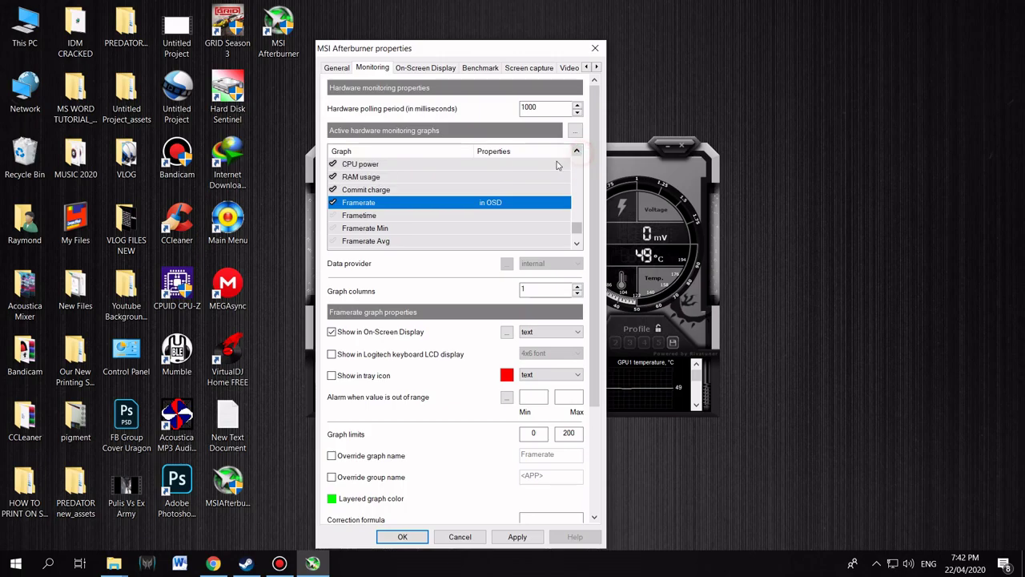
pyautogui.click(352, 177)
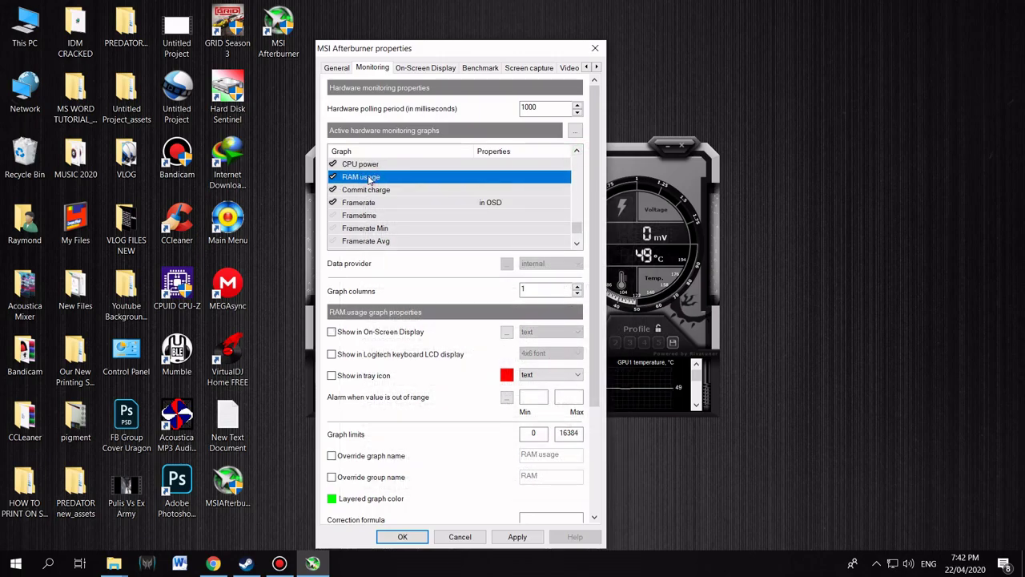
pyautogui.click(334, 332)
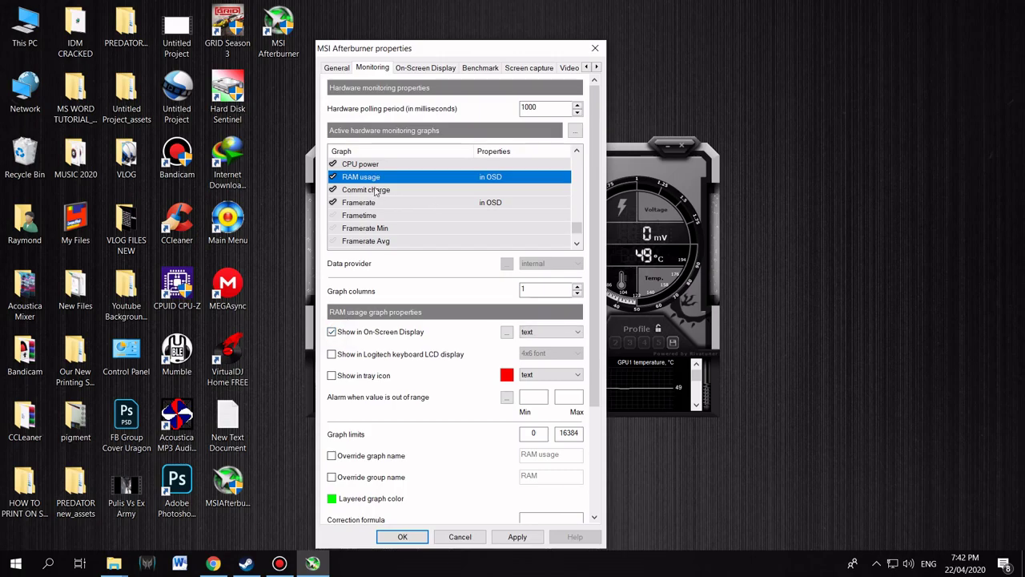
# Step: Review the hardware monitoring graphs list back up to its first entry, checking which graphs are set for the On-Screen Display
pyautogui.click(576, 152)
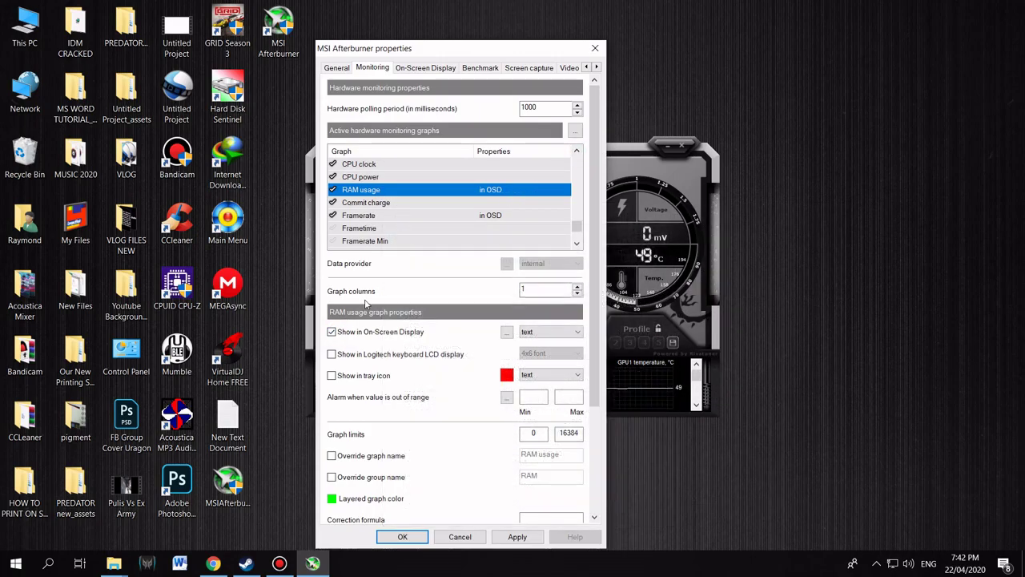
pyautogui.moveTo(334, 338)
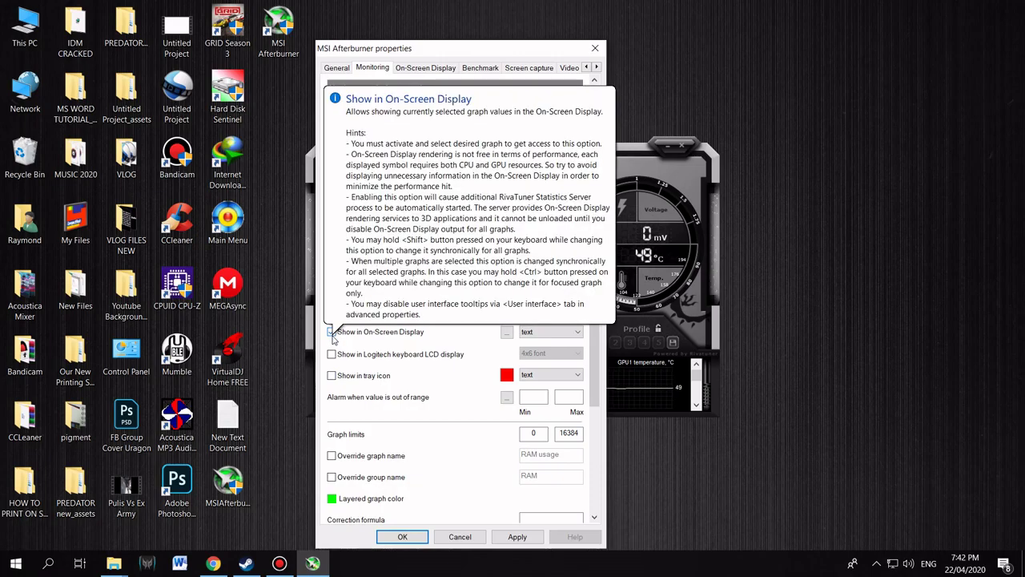
pyautogui.click(577, 151)
pyautogui.scroll(3, 577, 151)
pyautogui.click(577, 150)
pyautogui.click(577, 150)
pyautogui.click(576, 150)
pyautogui.click(577, 149)
pyautogui.click(576, 150)
pyautogui.click(575, 149)
pyautogui.click(576, 150)
pyautogui.click(576, 150)
pyautogui.click(576, 150)
pyautogui.click(576, 149)
pyautogui.click(576, 149)
pyautogui.click(576, 150)
pyautogui.click(575, 150)
pyautogui.click(576, 149)
pyautogui.click(576, 149)
pyautogui.click(575, 150)
pyautogui.click(576, 149)
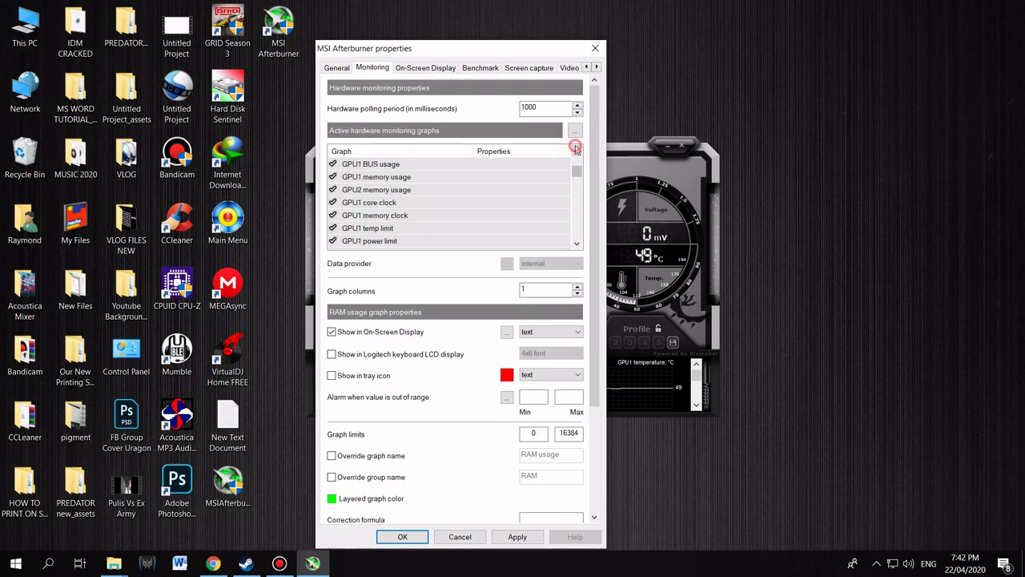
pyautogui.click(576, 149)
pyautogui.click(575, 150)
pyautogui.click(576, 149)
pyautogui.click(575, 150)
pyautogui.click(576, 150)
pyautogui.click(576, 150)
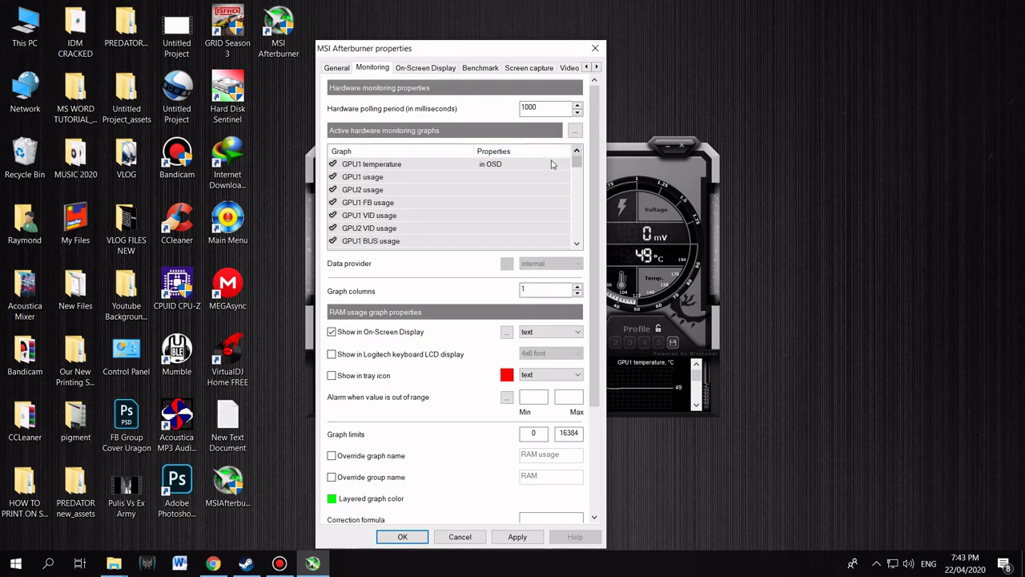
# Step: Apply the monitoring settings, dismiss the RivaTunerStatisticsServer warning, and close the properties and the MSI Afterburner window
pyautogui.click(521, 537)
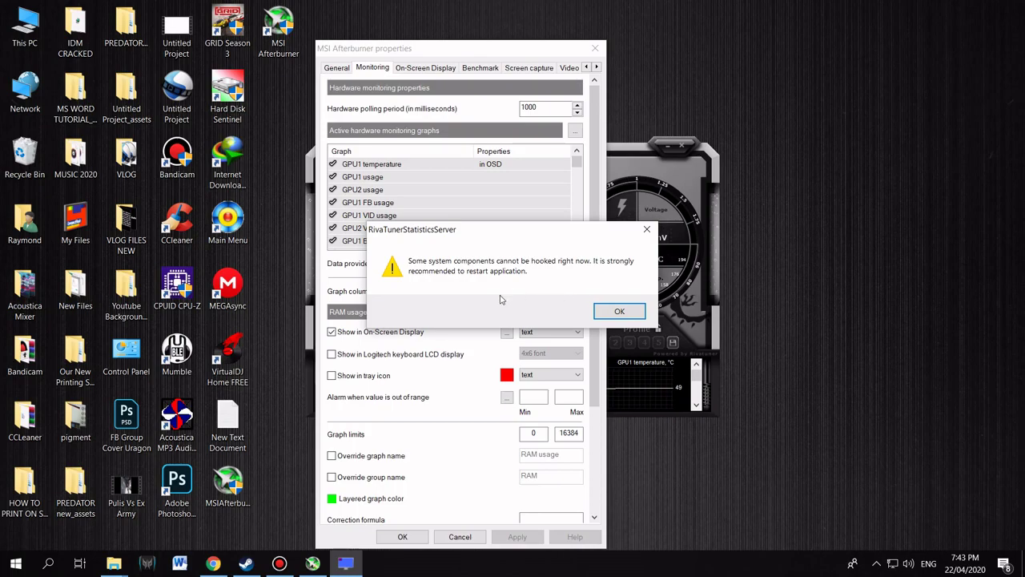
pyautogui.click(621, 312)
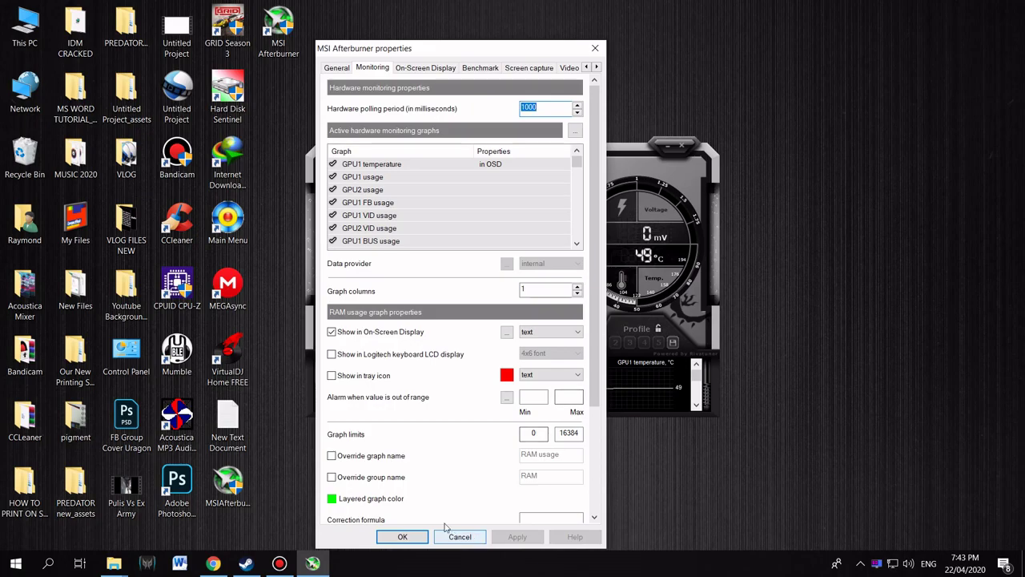
pyautogui.click(402, 536)
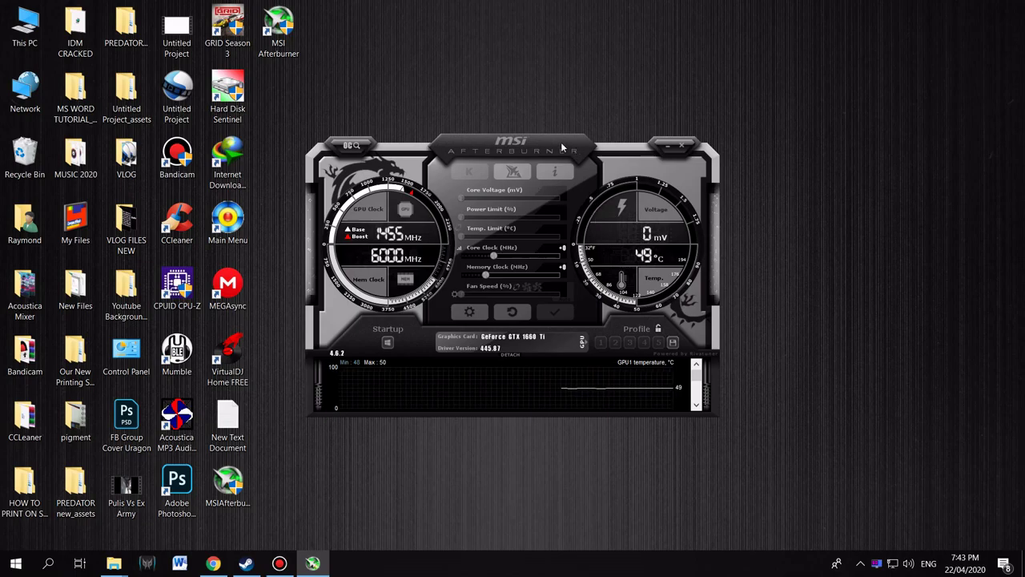
pyautogui.click(683, 152)
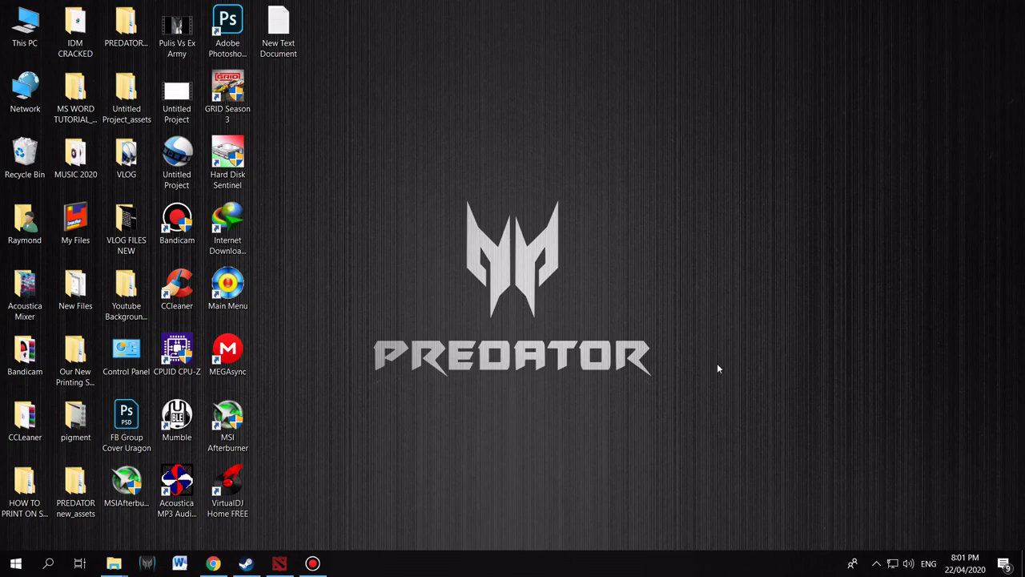
# Step: Launch MSI Afterburner from the desktop and minimize it so that it keeps running in the background
pyautogui.doubleClick(227, 422)
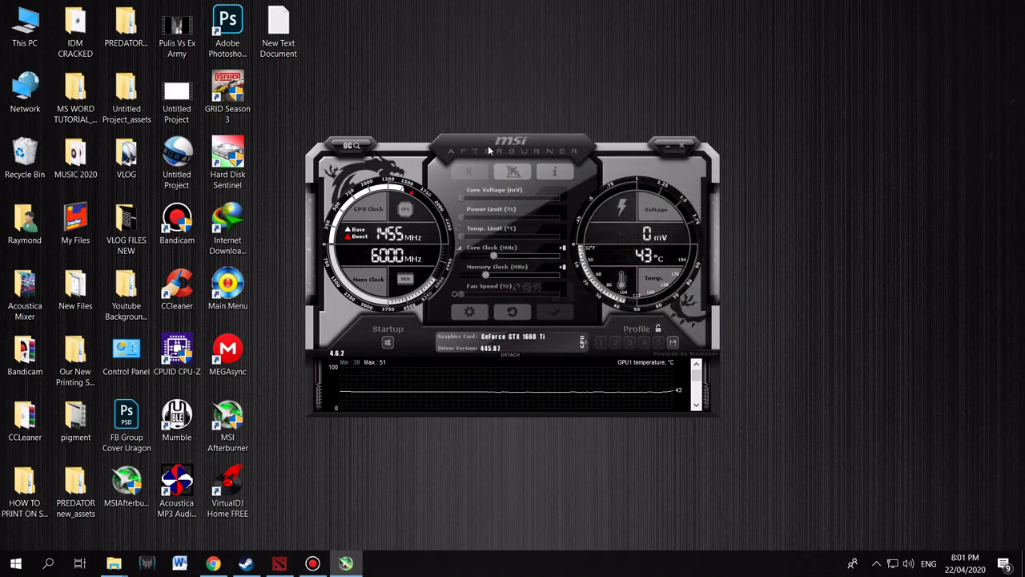
pyautogui.click(669, 147)
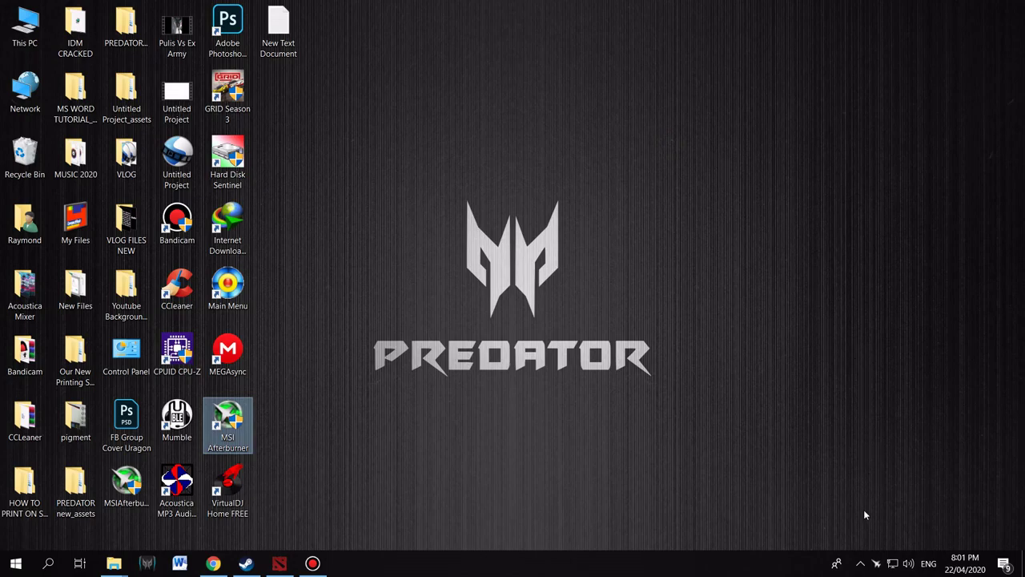
# Step: Check the hidden tray icons for RivaTuner Statistics Server, and switch to the running Dota 2 game to view the overlay
pyautogui.click(860, 563)
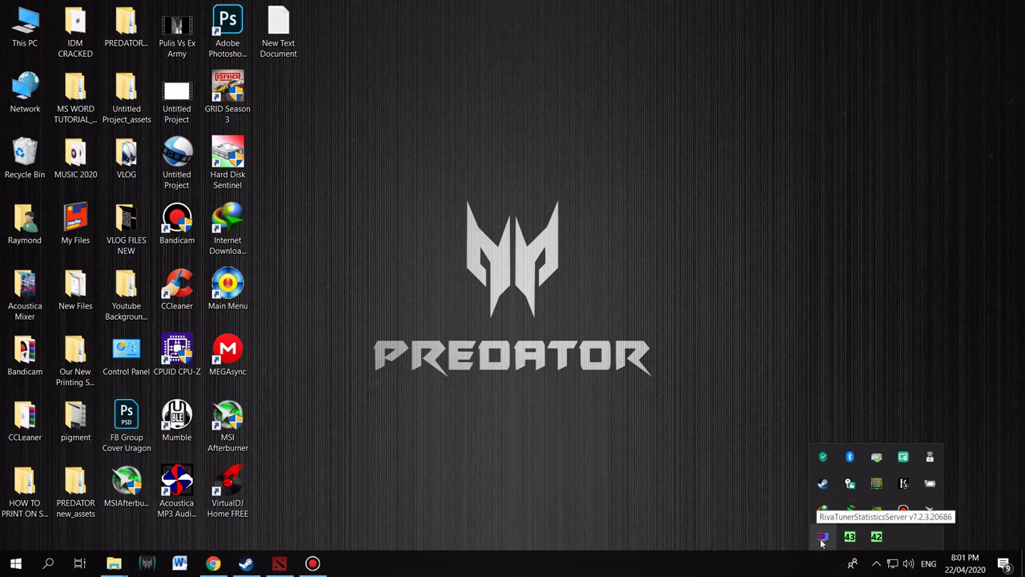
pyautogui.click(732, 369)
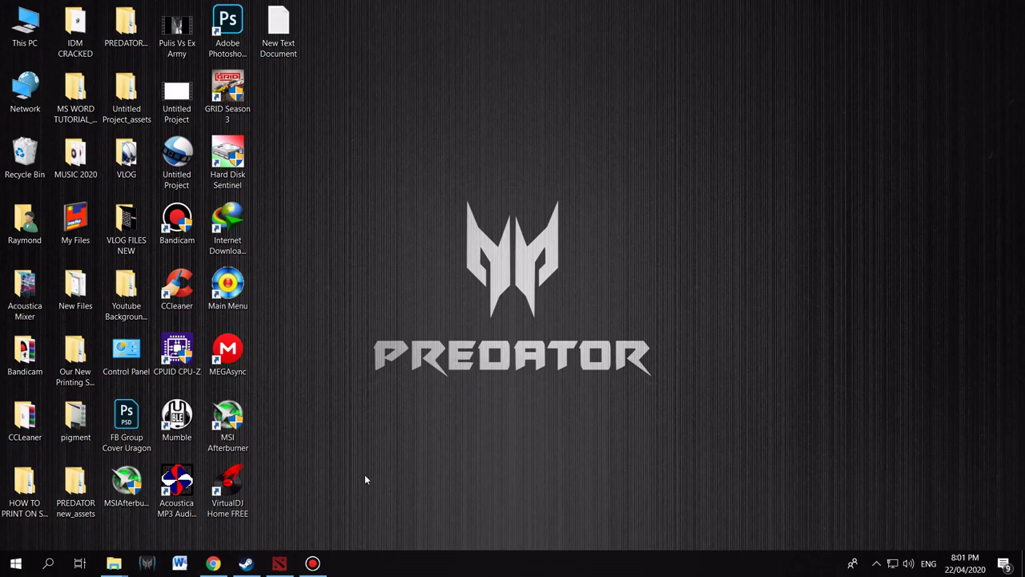
pyautogui.click(278, 563)
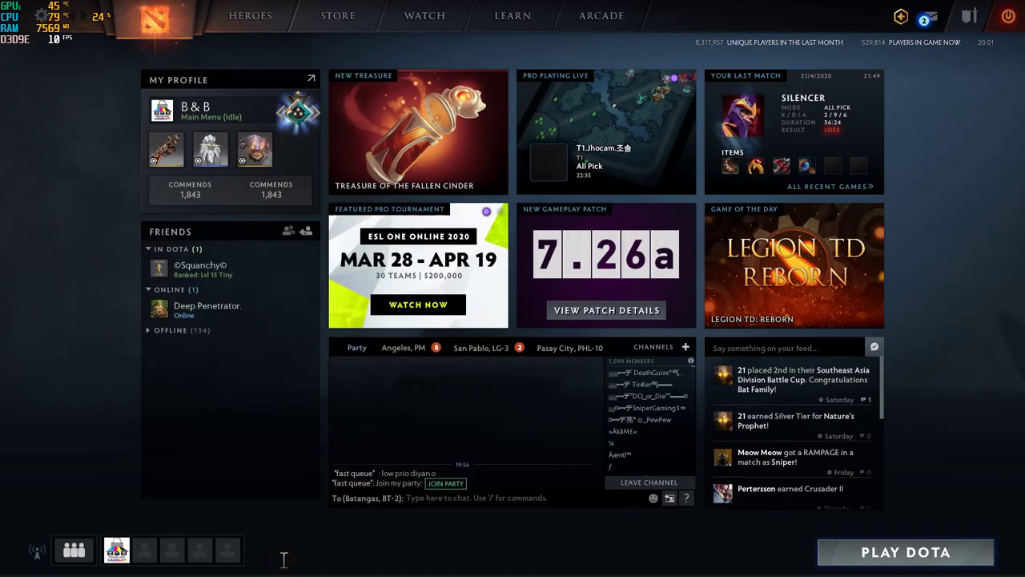